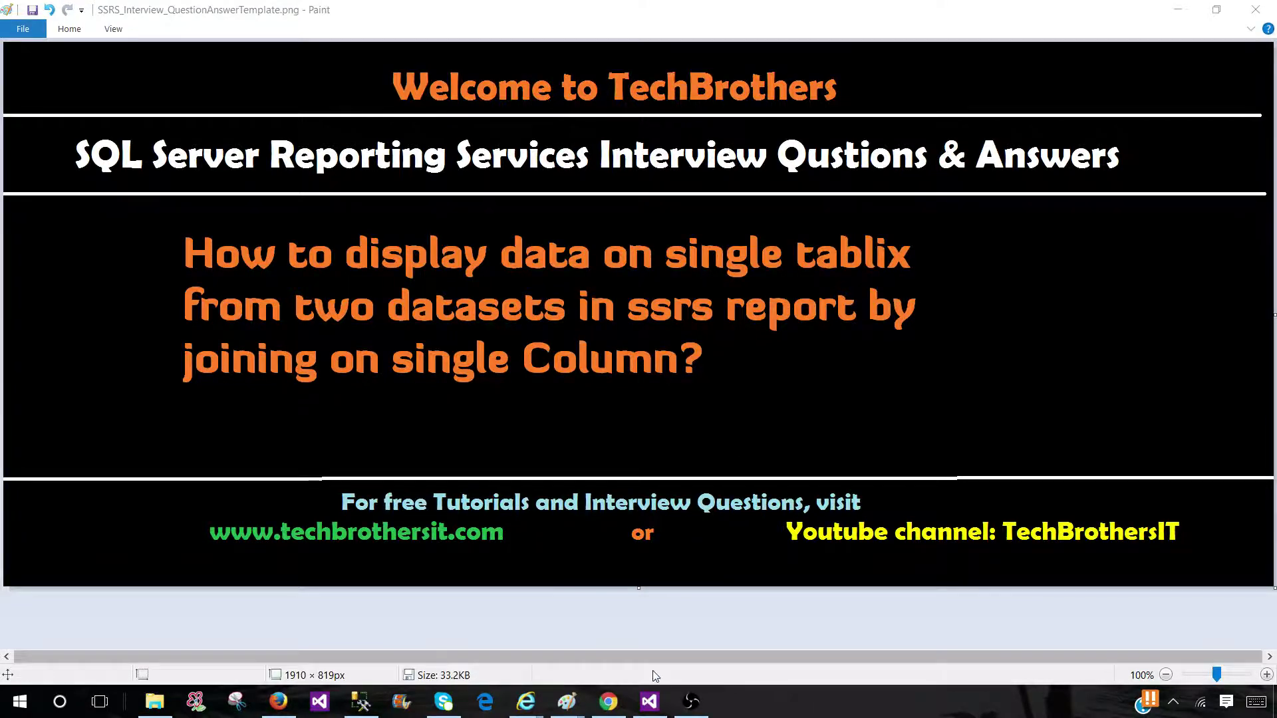
- Bring Visual Studio forward and compare SalePersonFName in DataSet1 and DataSet2 as the join key
left_click(649, 702)
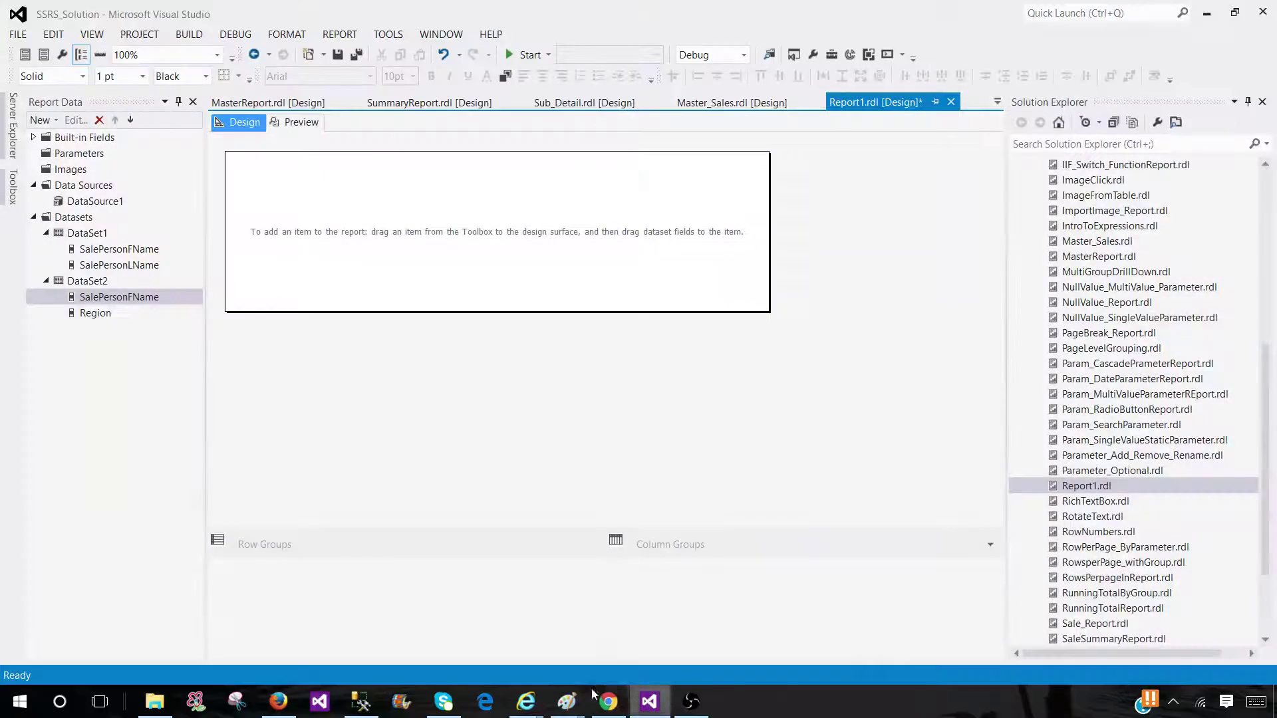
left_click(113, 249)
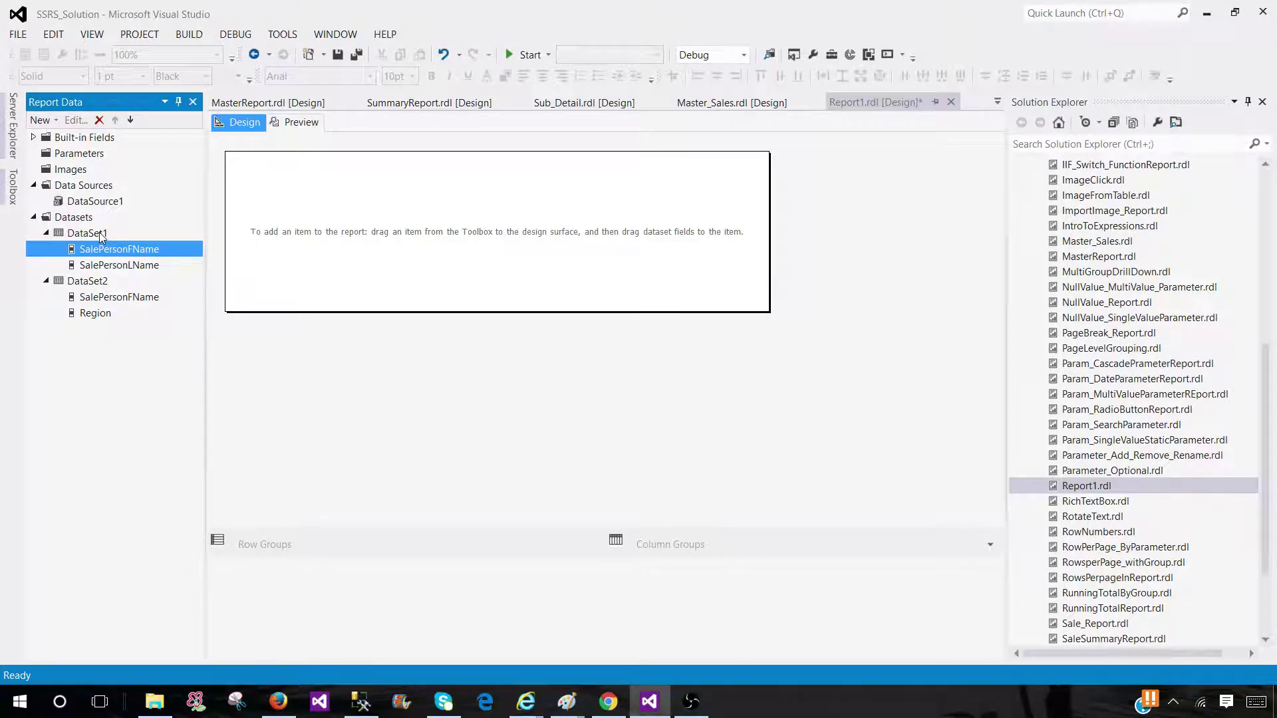
left_click(100, 233)
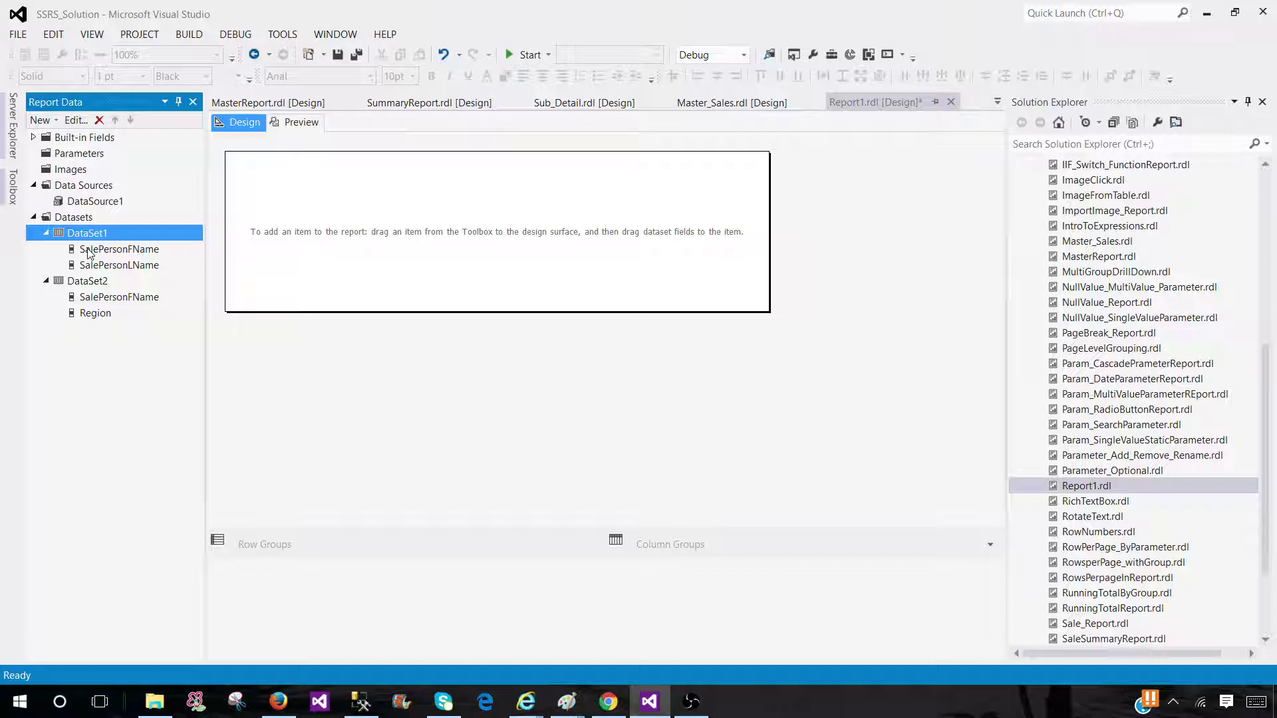
left_click(90, 251)
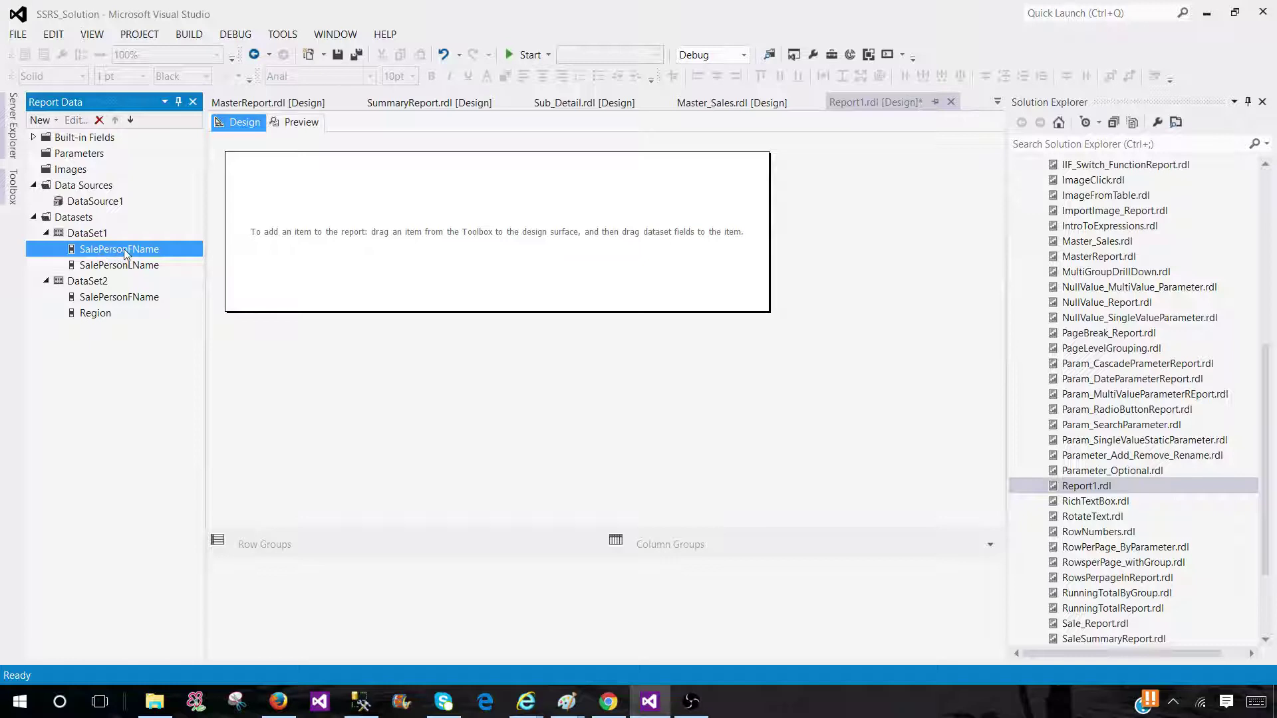
left_click(117, 296)
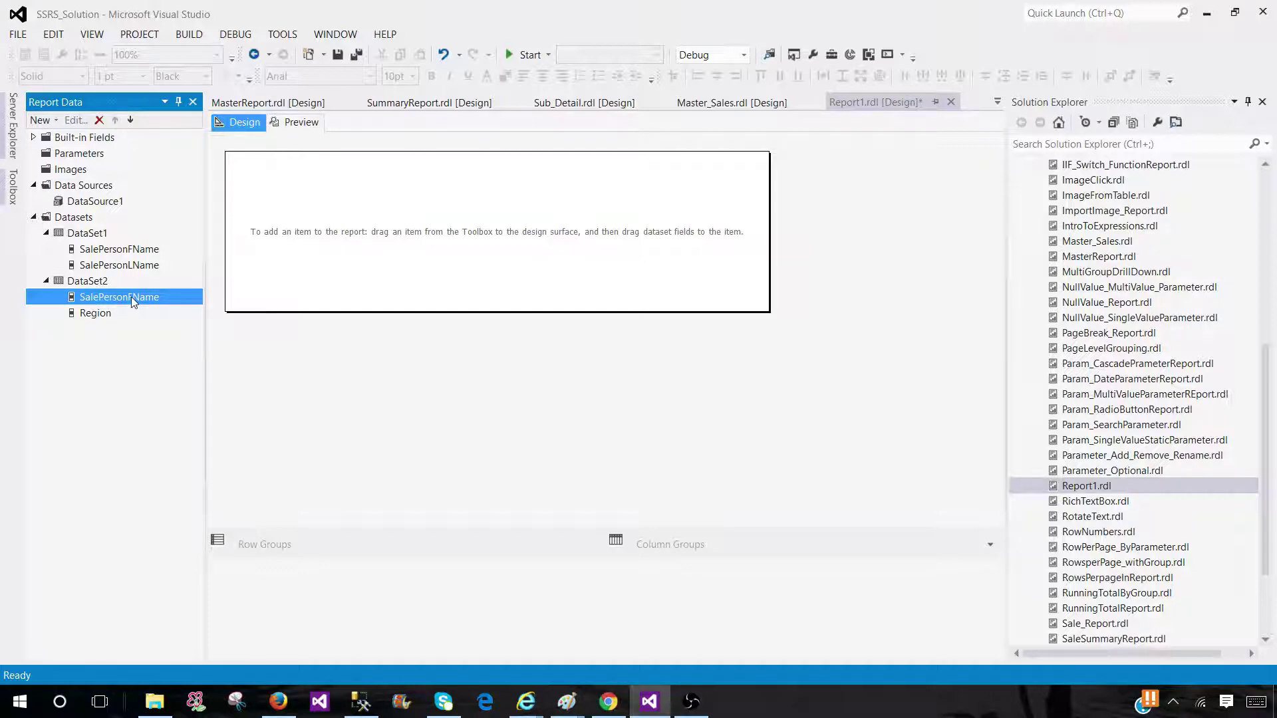
left_click(125, 252)
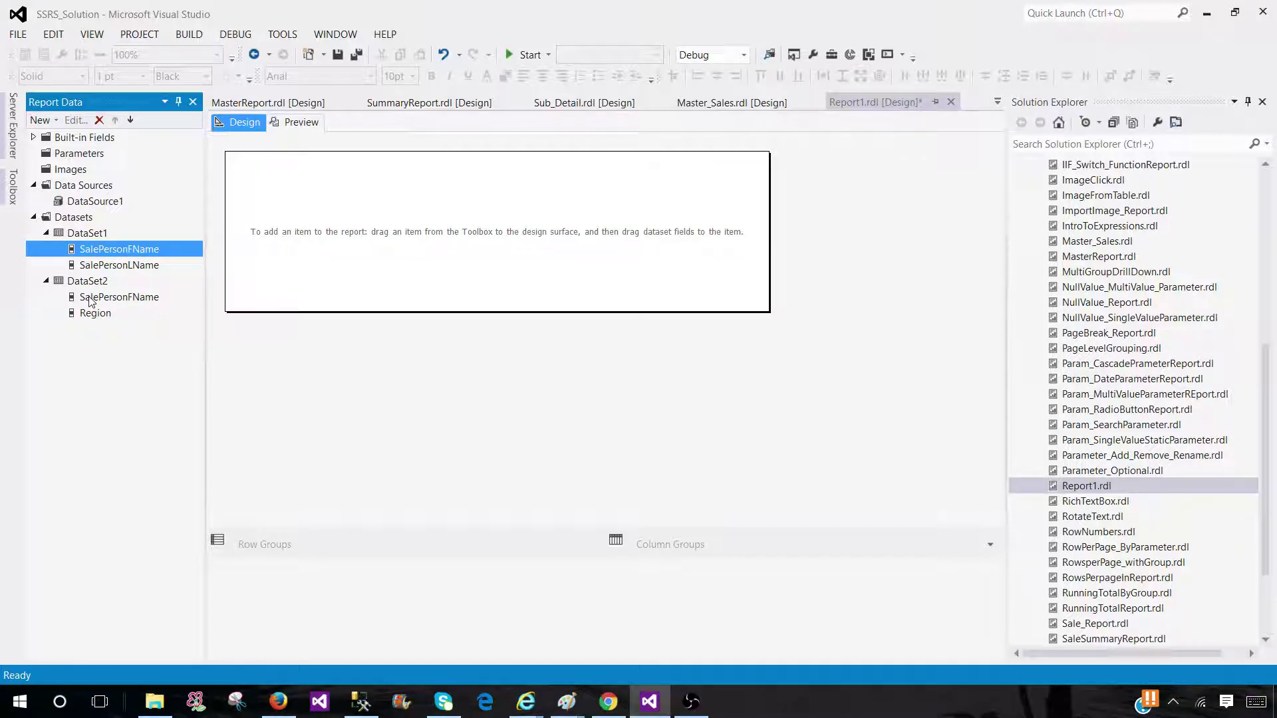
left_click(94, 301)
left_click(110, 256)
left_click(125, 301)
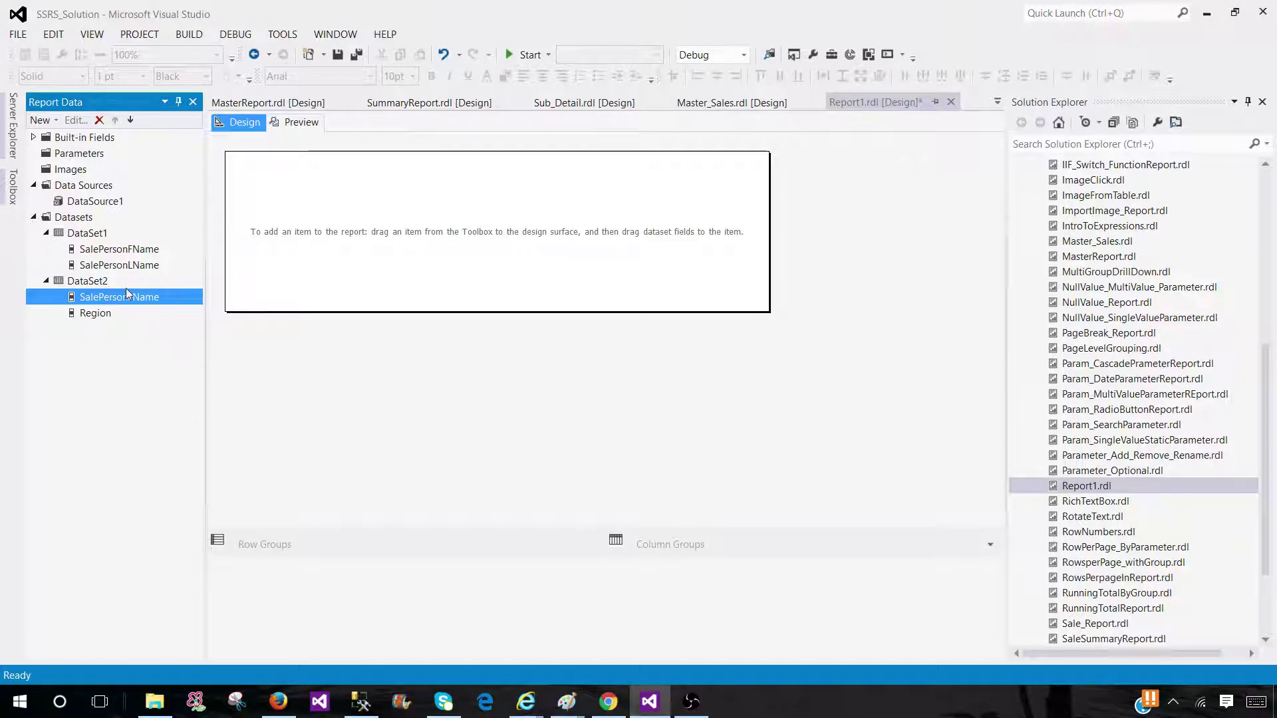
- Insert a table with SalePersonFName and SalePersonLName in the first two columns, then widen them
right_click(340, 193)
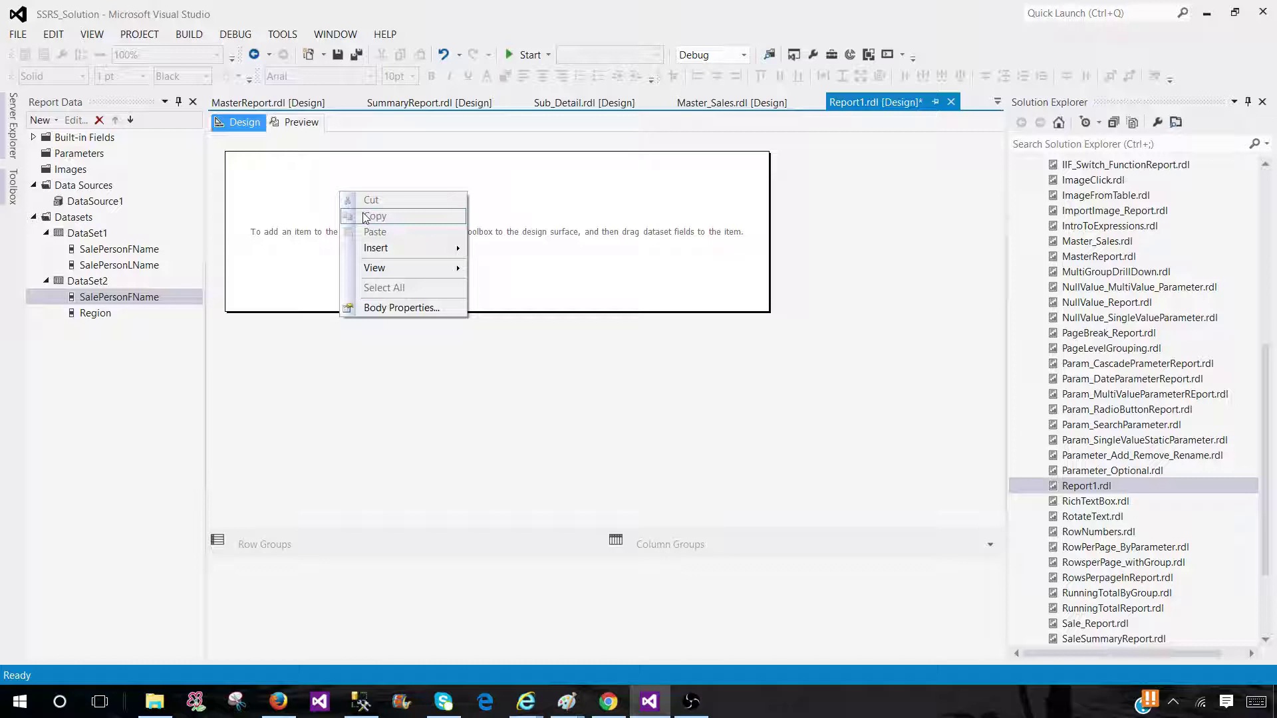
mouse_move(419, 248)
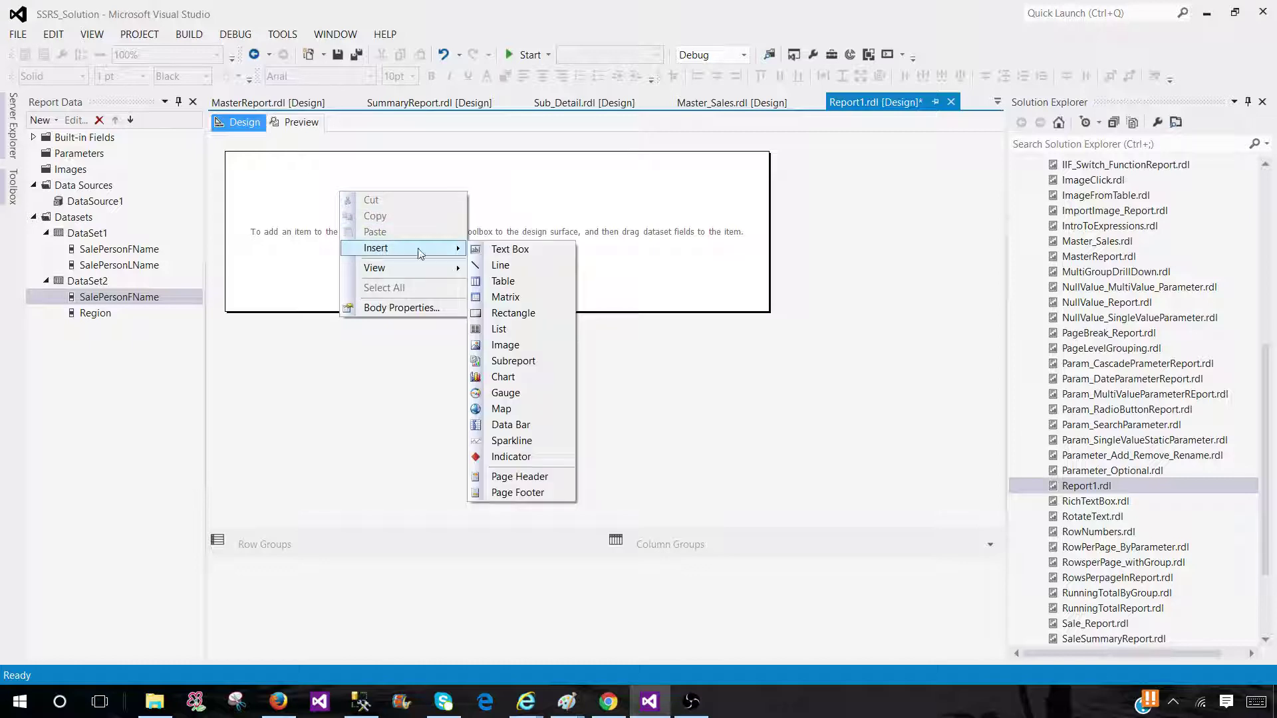
left_click(513, 284)
left_click(129, 253)
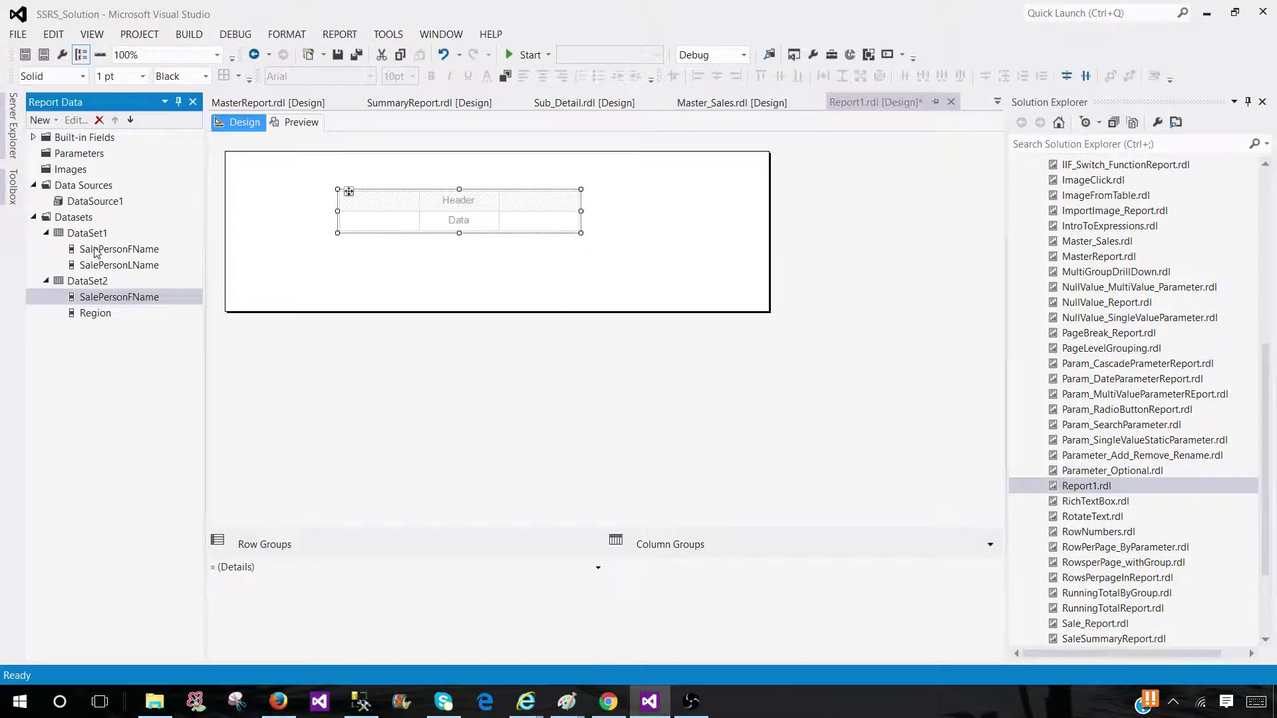
left_click_drag(103, 251, 353, 223)
left_click(124, 267)
left_click_drag(123, 269, 462, 186)
left_click_drag(543, 184, 583, 182)
- Select the empty third-column data cell to receive DataSet2's Region
left_click(95, 313)
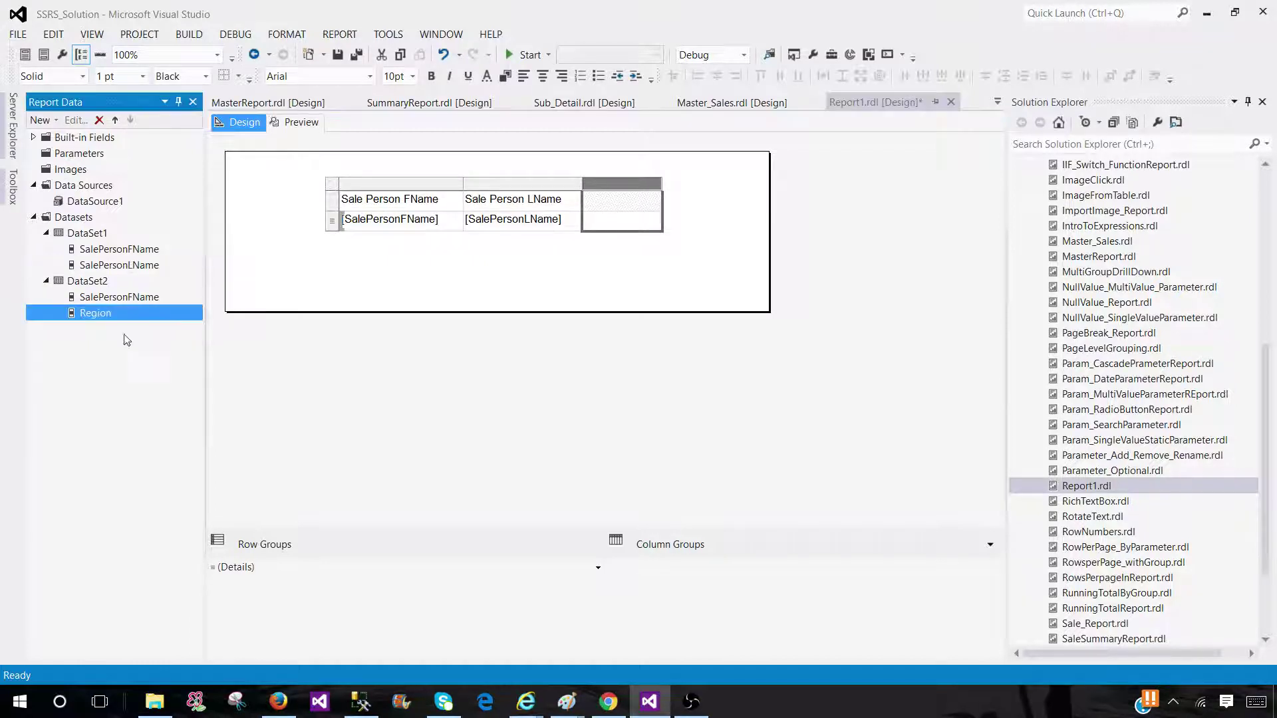
left_click(635, 221)
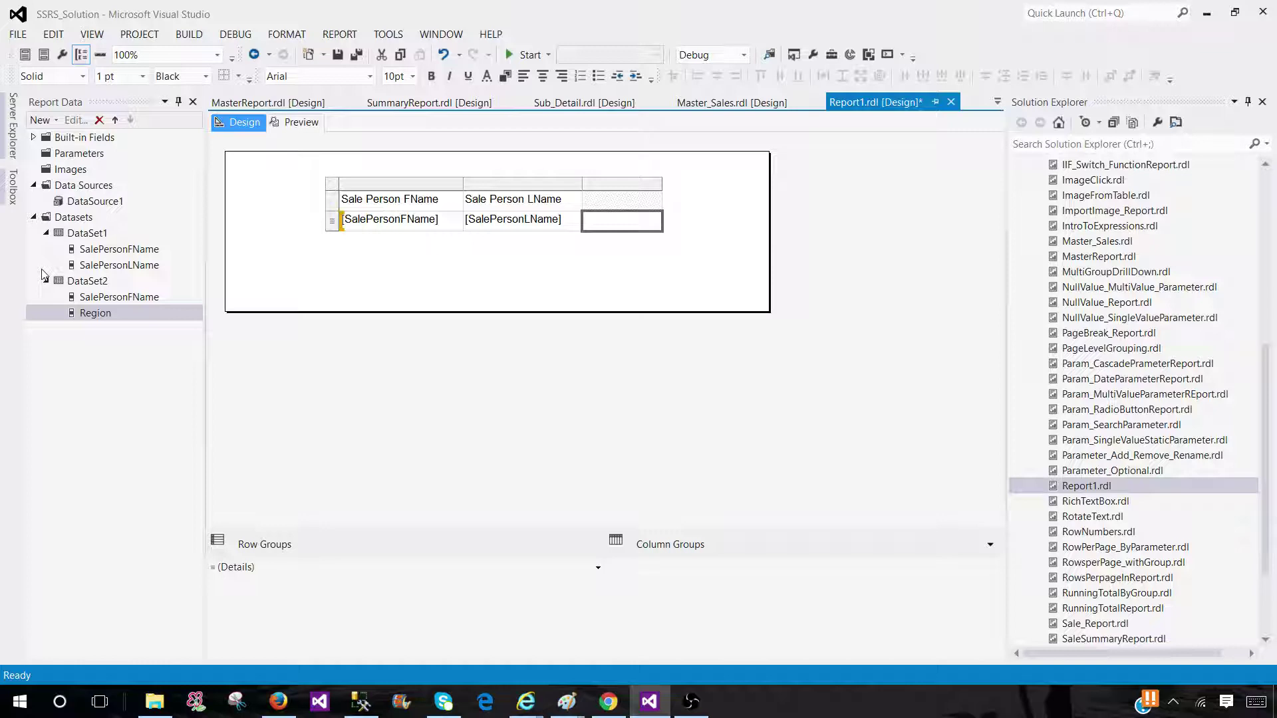
left_click(90, 252)
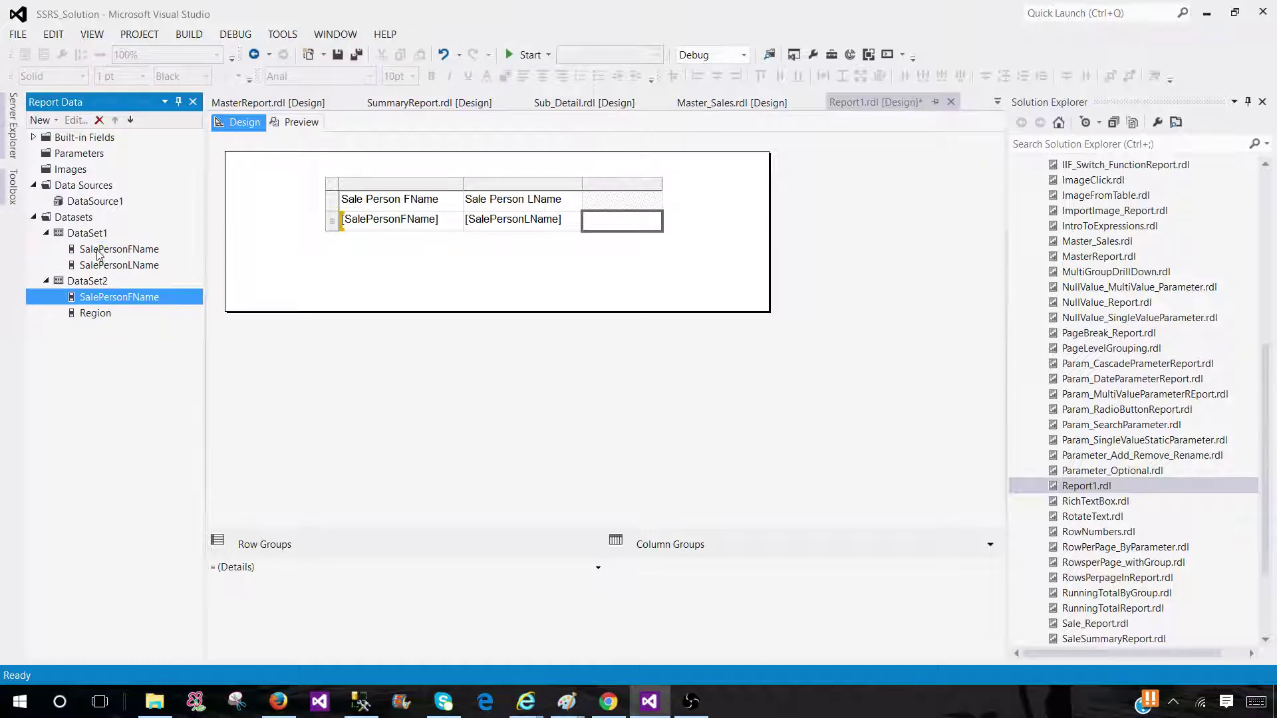
left_click(664, 233)
left_click(640, 228)
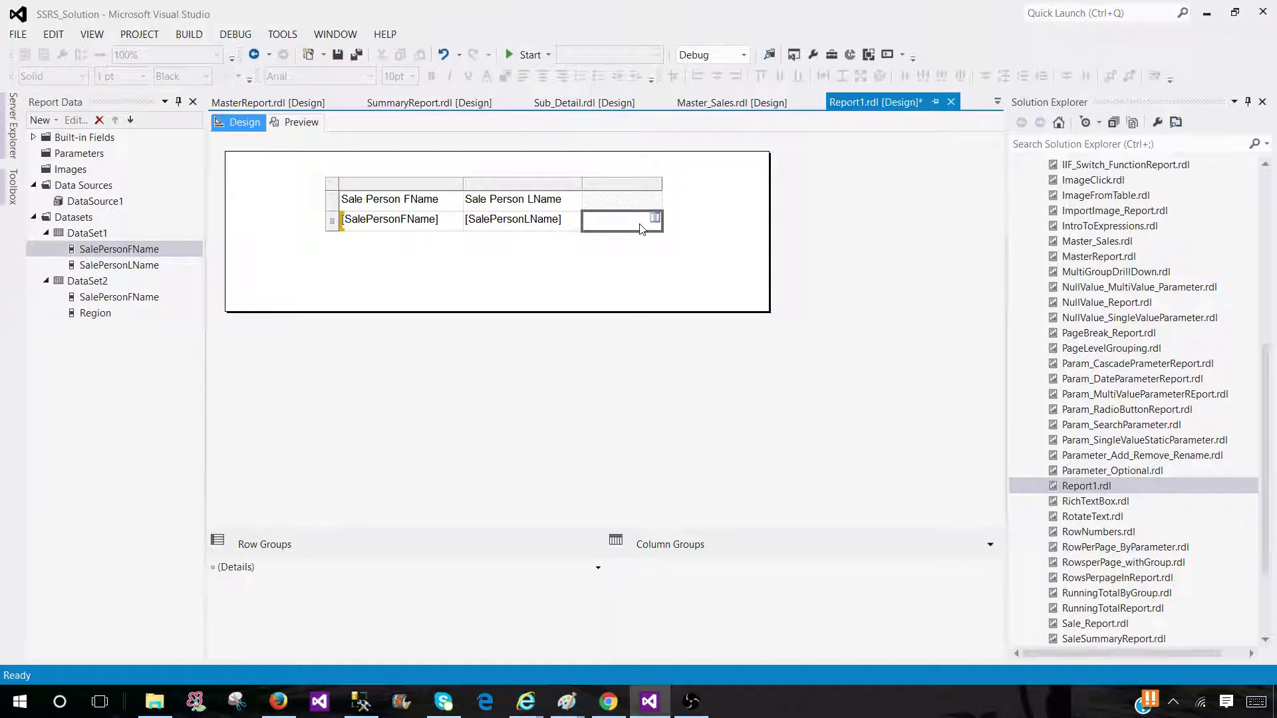
- Open the third cell's expression and begin a Lookup keyed on DataSet1's SalePersonFName
right_click(636, 223)
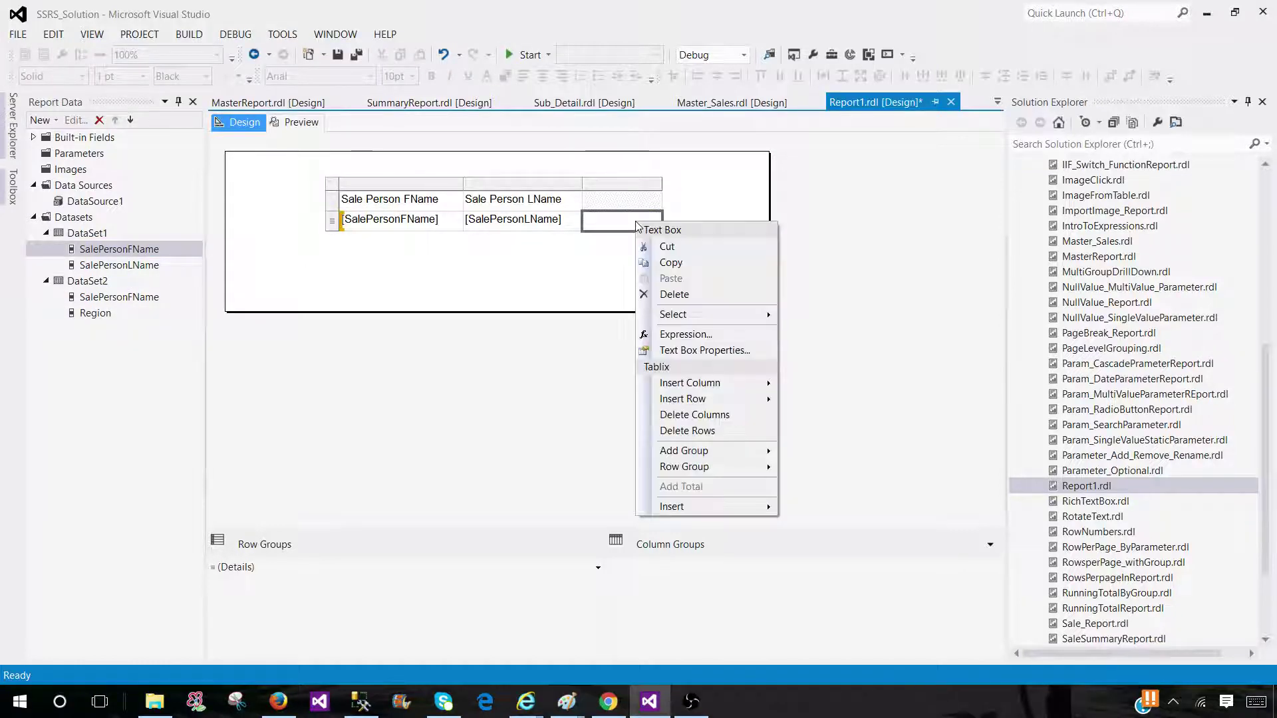
left_click(685, 334)
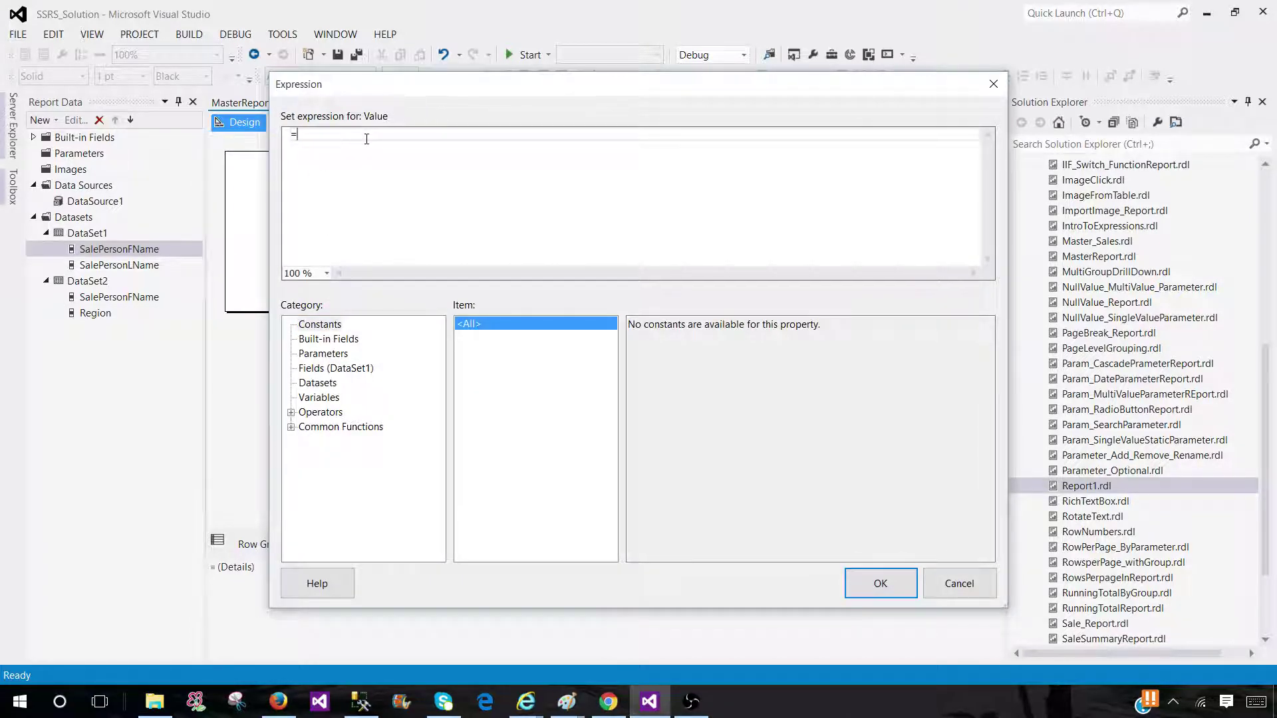
type("Lookup(")
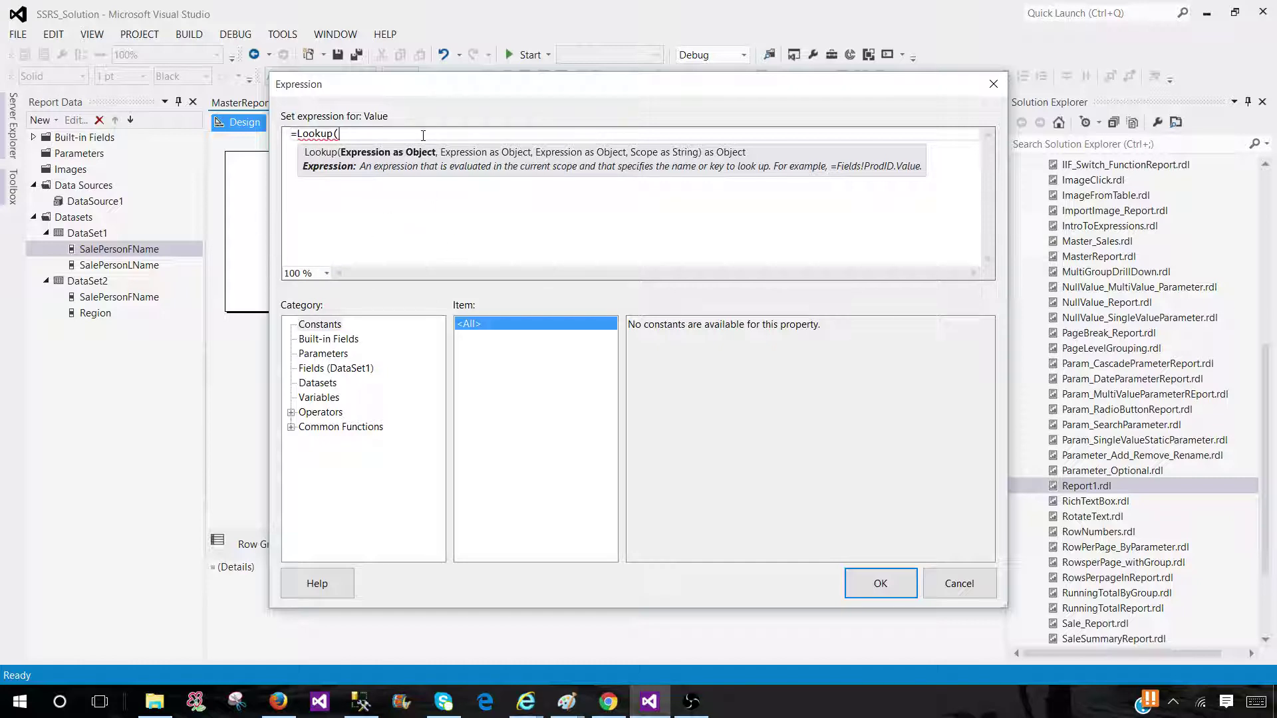
left_click(318, 384)
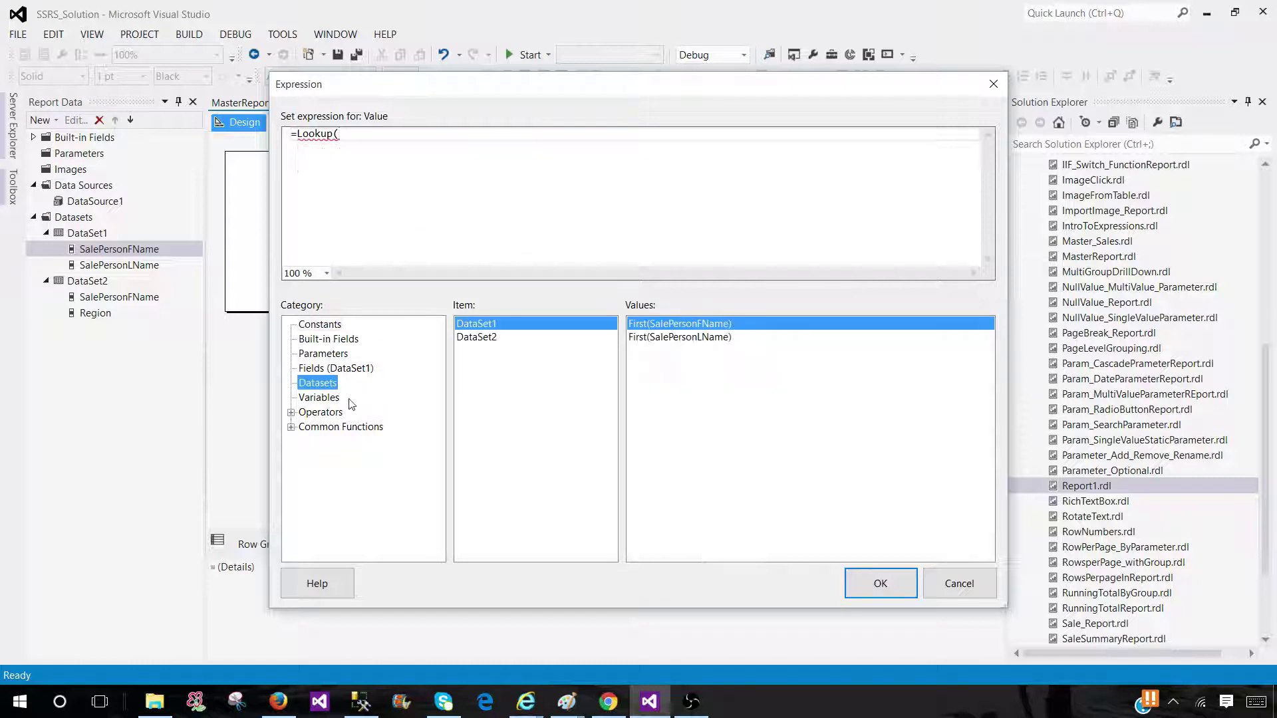
left_click(351, 369)
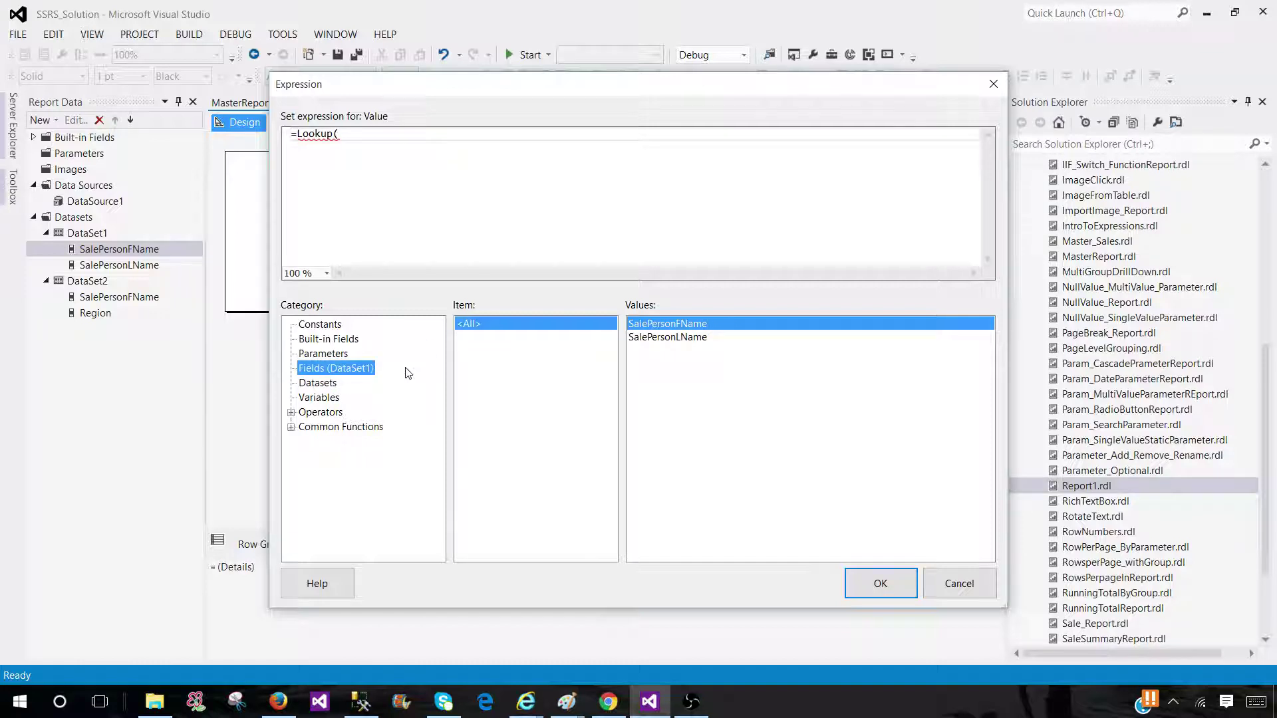
left_click(673, 327)
double_click(674, 325)
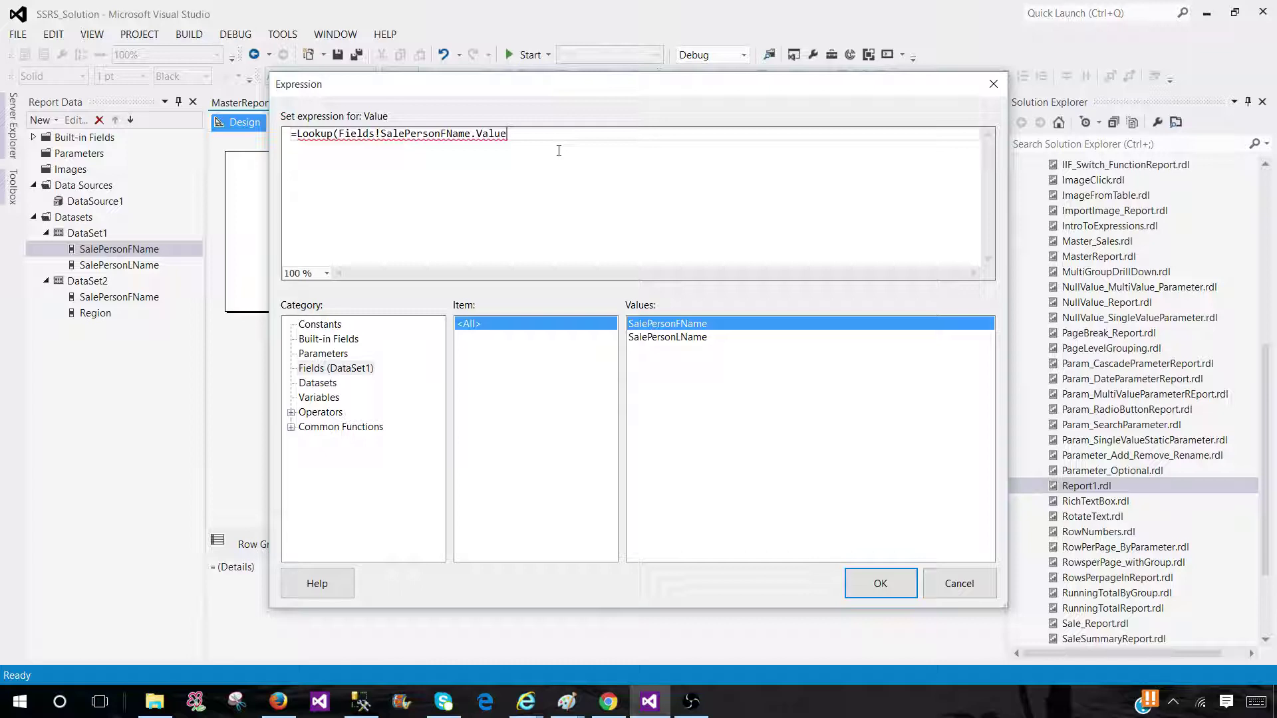
- Add SalePersonFName as the destination key and start the Fields!Region.Value result argument
type(",")
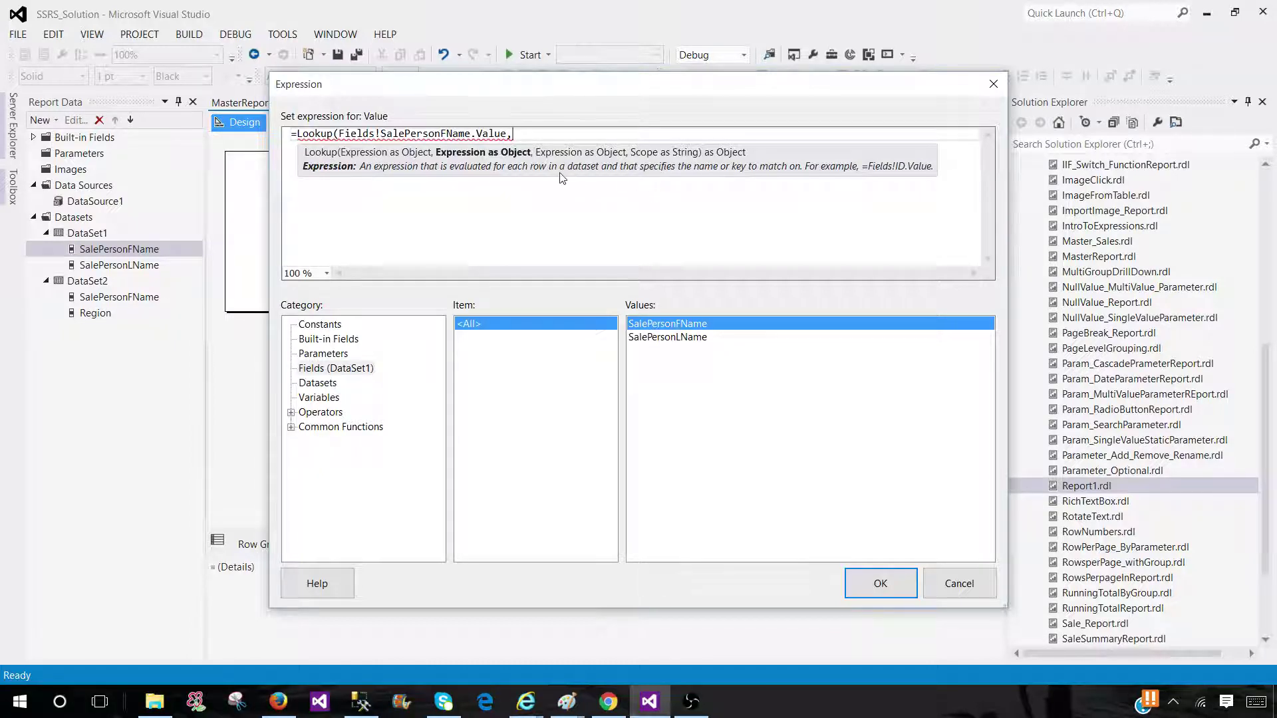
double_click(674, 326)
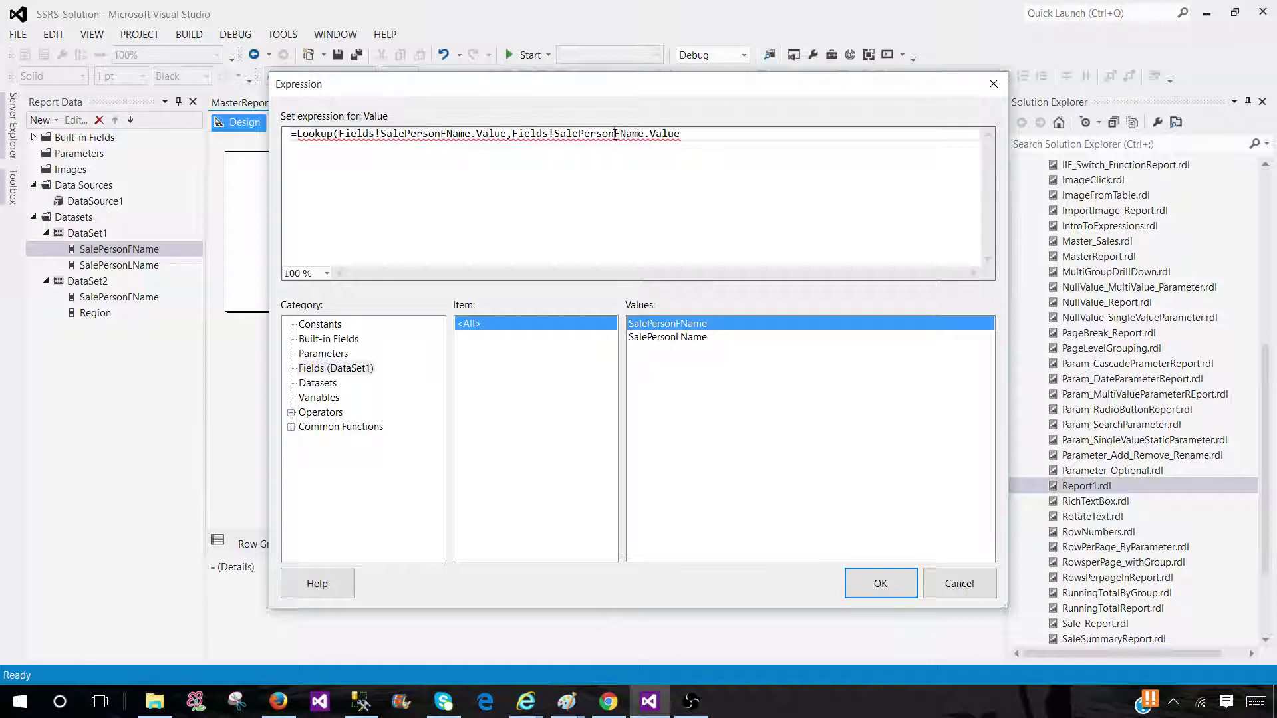
left_click_drag(613, 134, 555, 133)
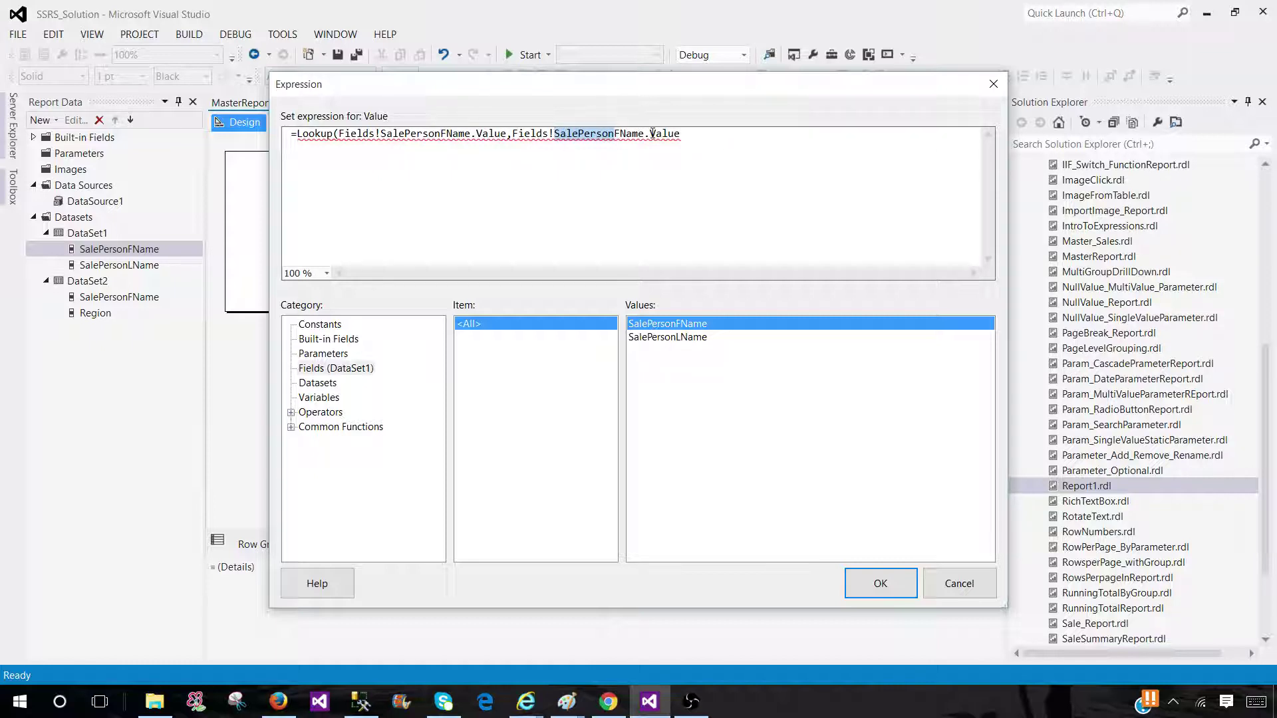
left_click(682, 135)
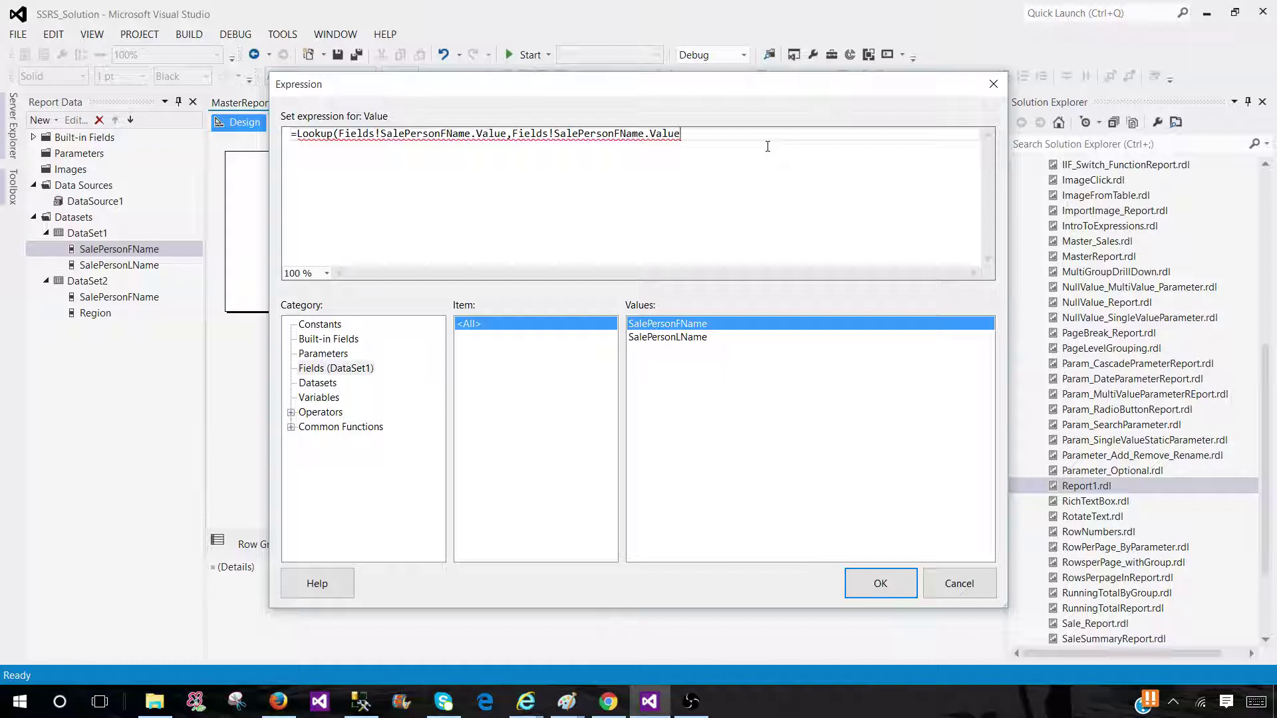
type(",")
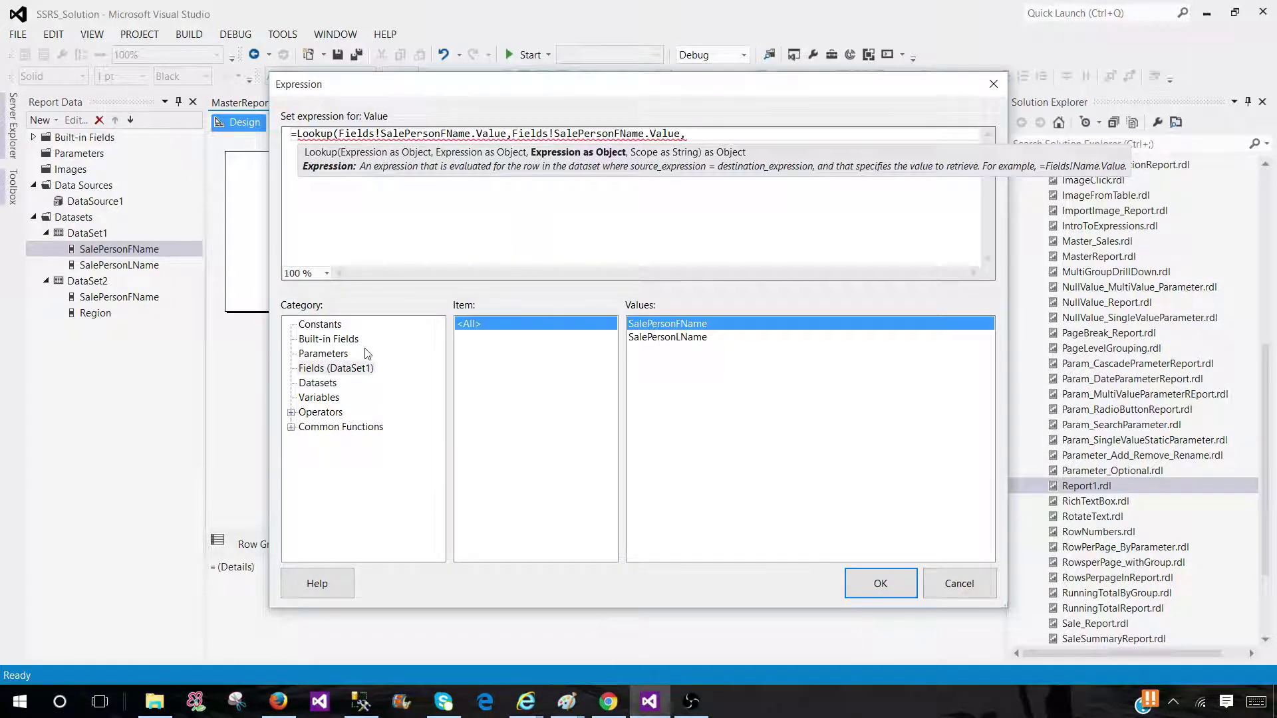
left_click(730, 189)
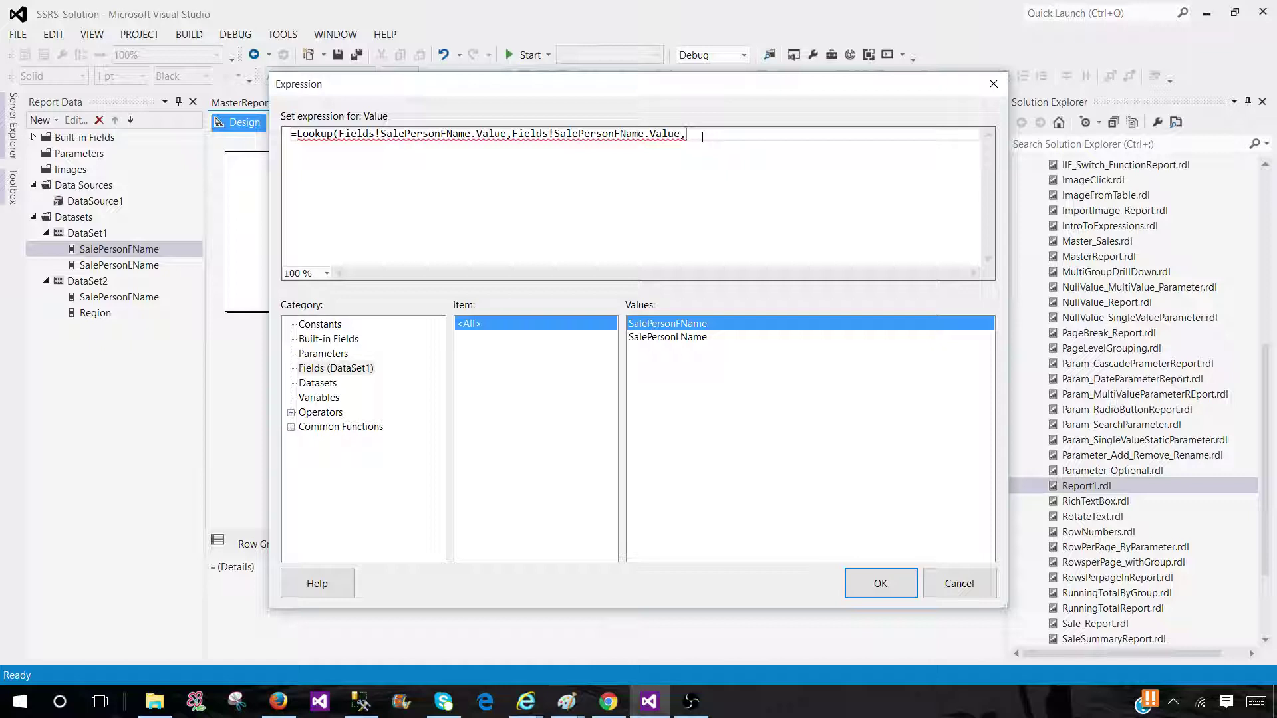
type("Fields")
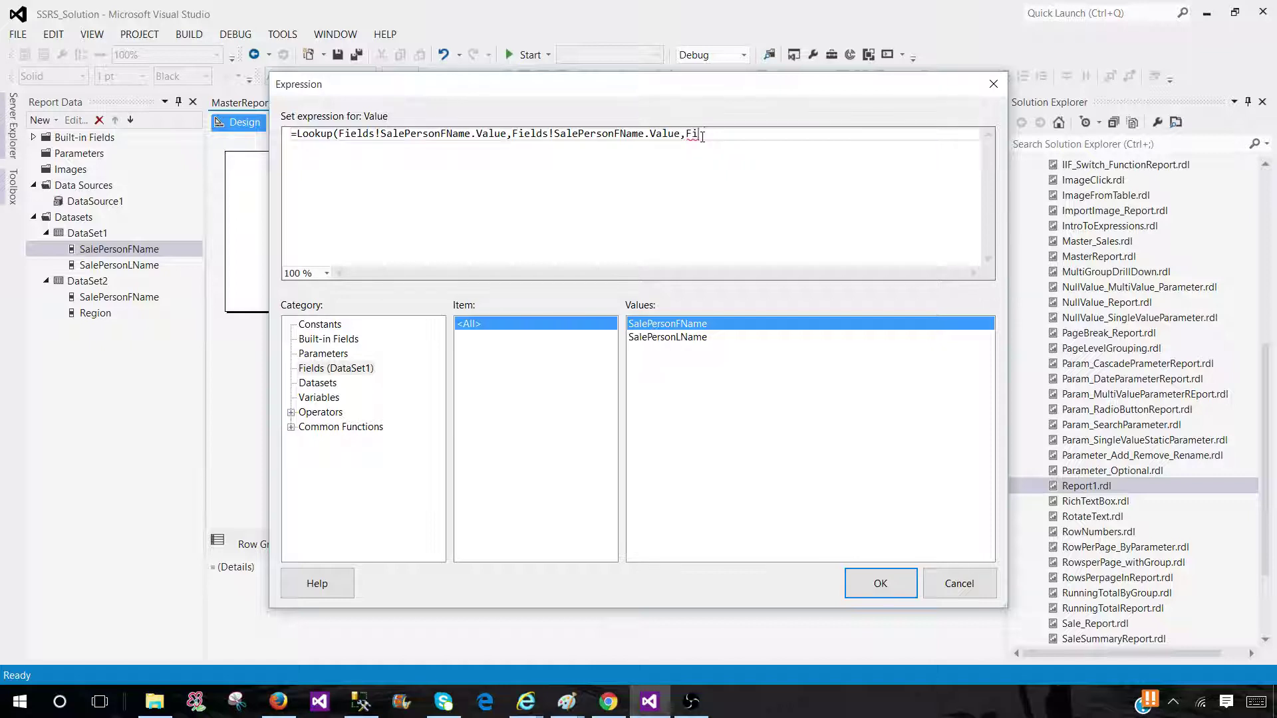
type("!")
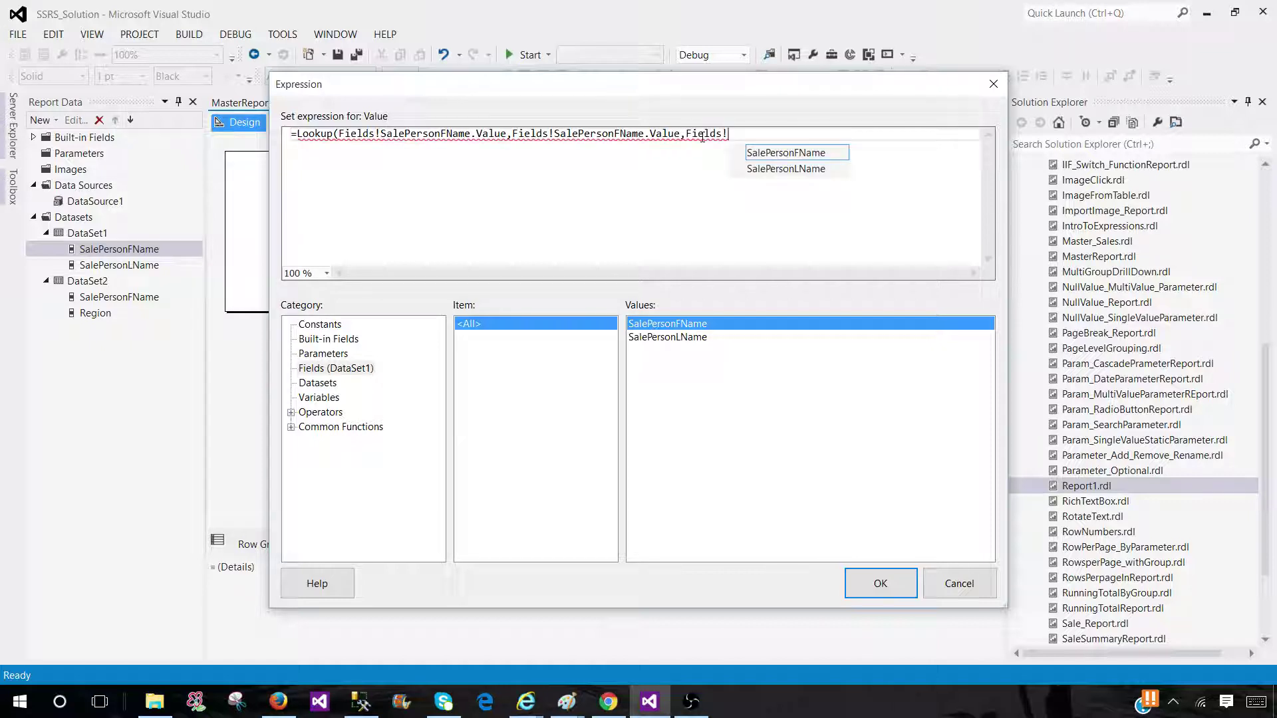
type("Region")
type(".Value")
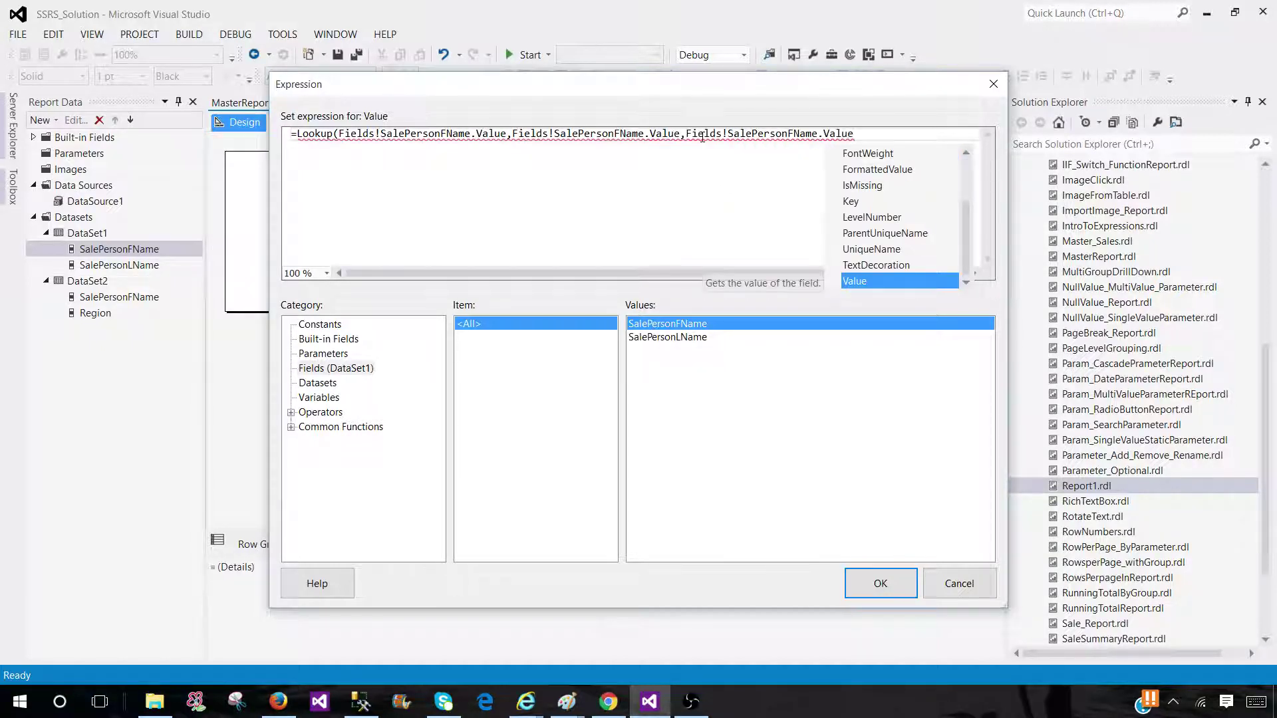
key("BackSpace")
key("BackSpace")
key("BackSpace")
key("BackSpace")
key("BackSpace")
key("BackSpace")
key("BackSpace")
key("BackSpace")
key("BackSpace")
key("BackSpace")
key("BackSpace")
key("BackSpace")
key("BackSpace")
key("BackSpace")
key("BackSpace")
key("BackSpace")
key("BackSpace")
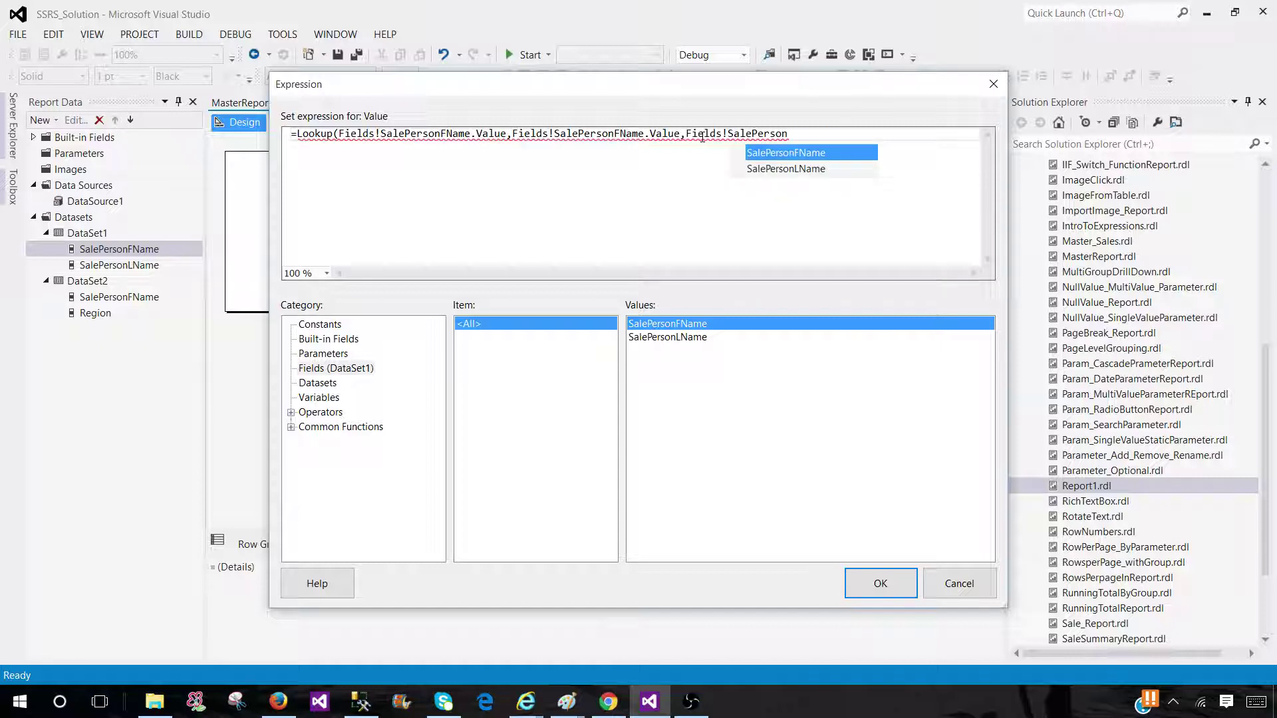
key("BackSpace")
key("BackSpace")
key("BackSpace")
key("BackSpace")
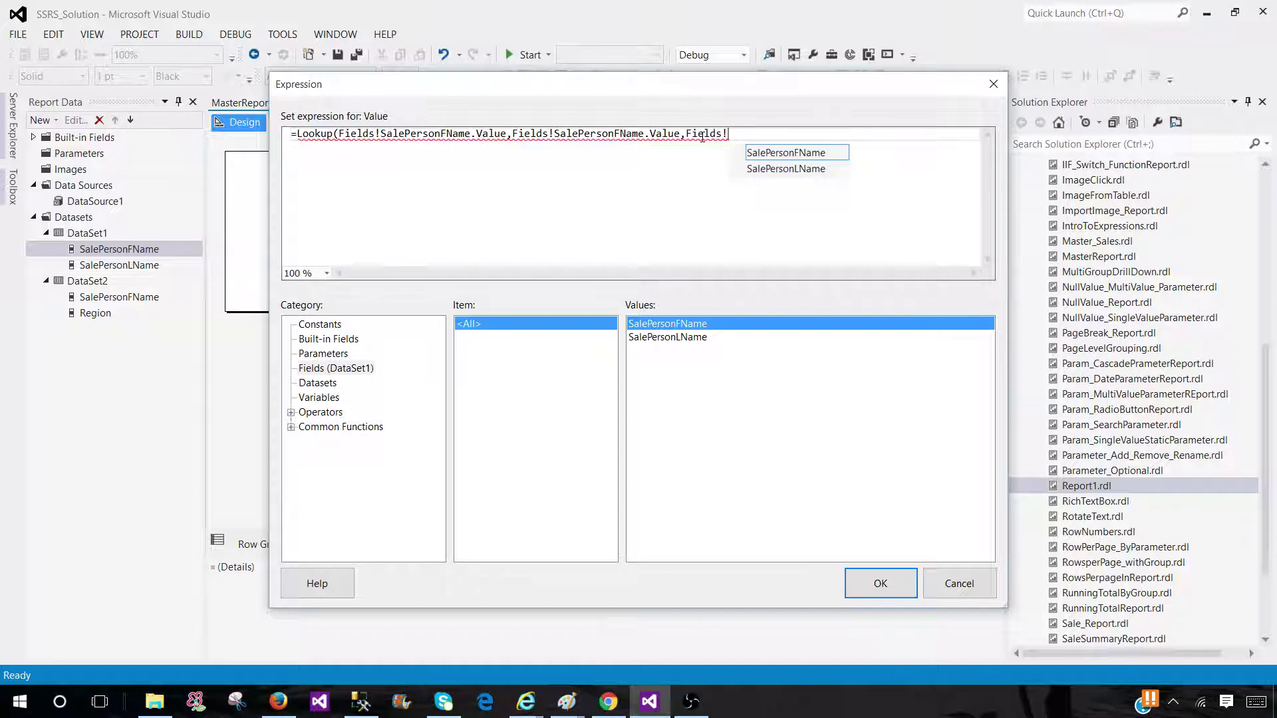
- Correct the result field to Region and close the Lookup with the "DataSet2" argument
type("Region")
type(".")
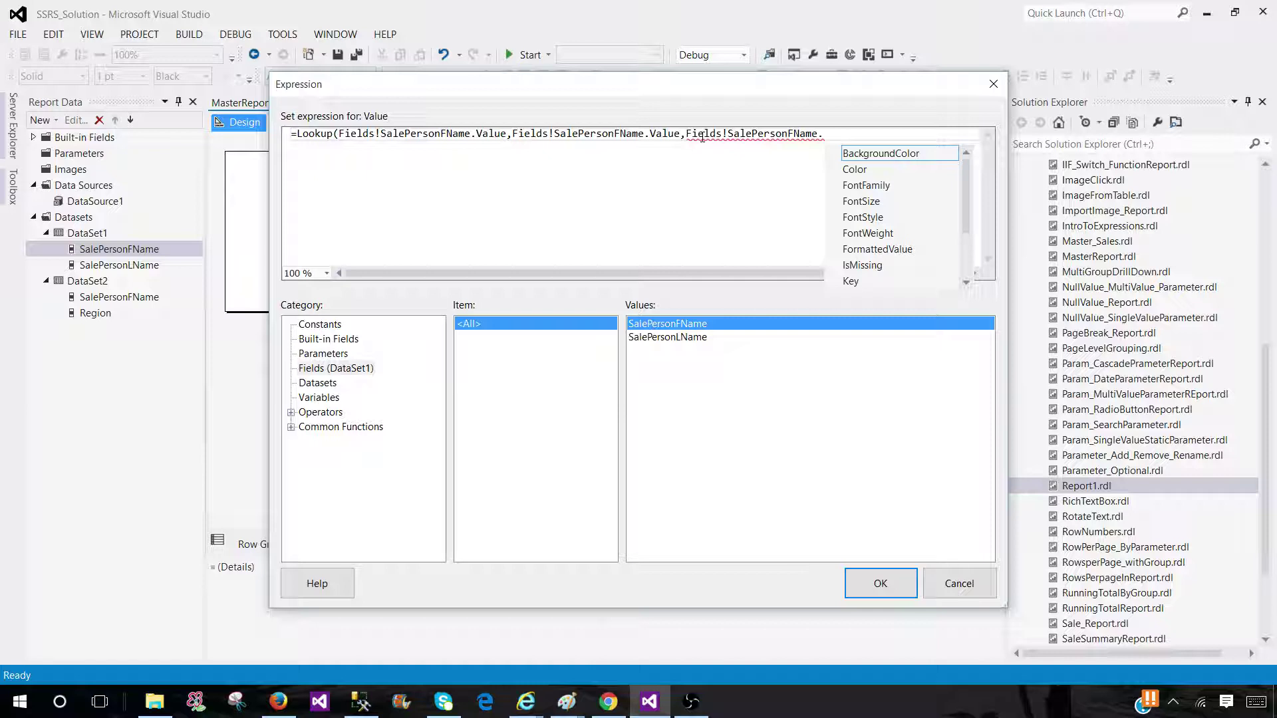
key("BackSpace")
key("BackSpace")
key("BackSpace")
key("BackSpace")
key("BackSpace")
key("BackSpace")
key("BackSpace")
key("BackSpace")
key("BackSpace")
key("BackSpace")
key("BackSpace")
key("BackSpace")
key("BackSpace")
key("BackSpace")
key("BackSpace")
key("BackSpace")
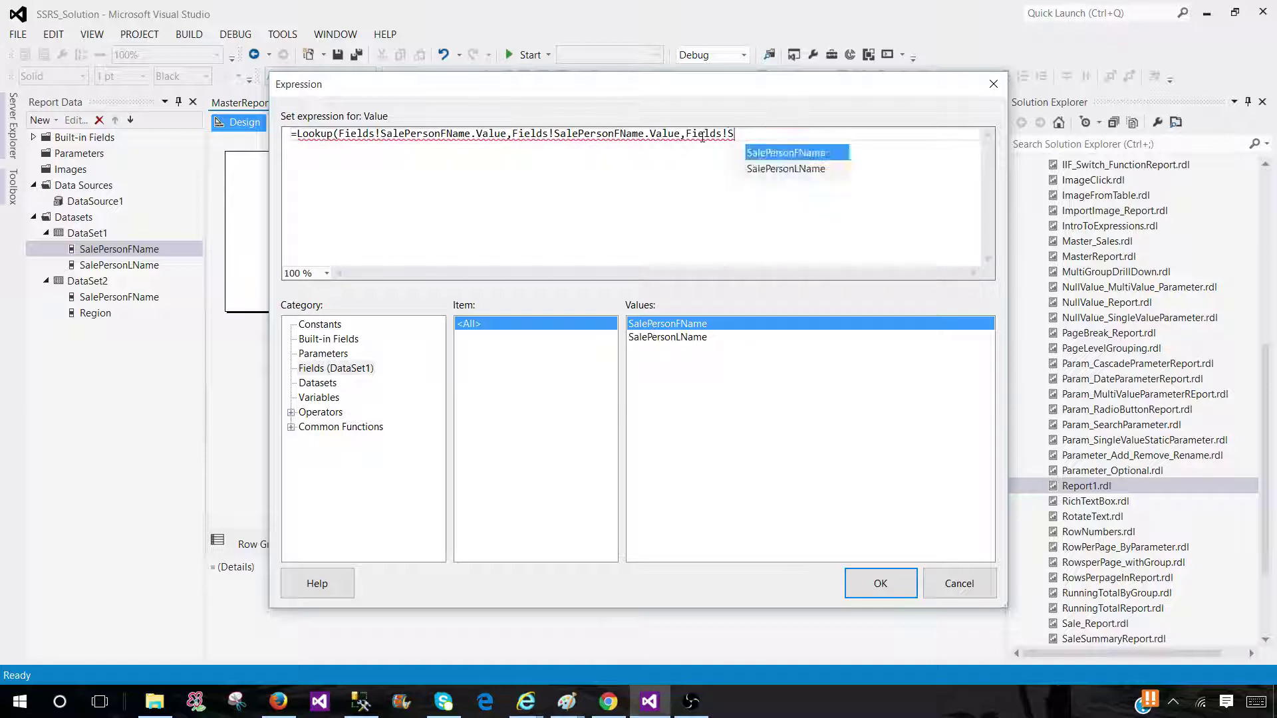
type("Region")
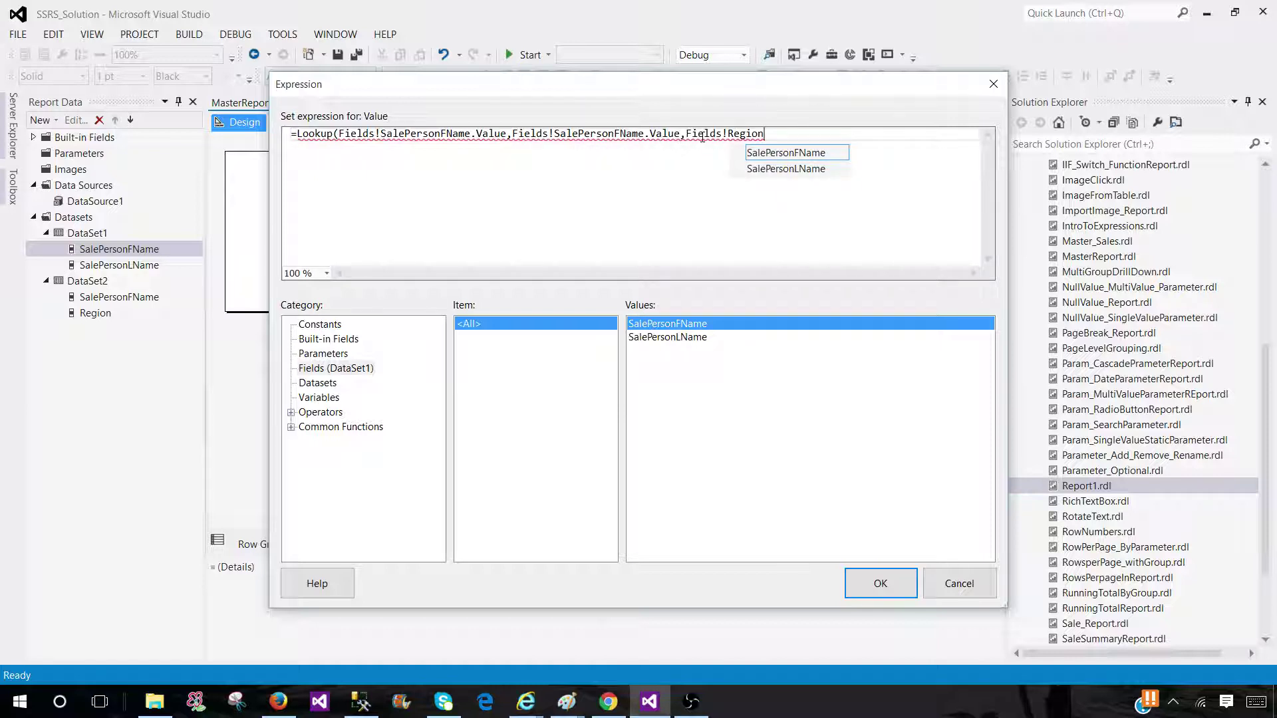
type(".Val")
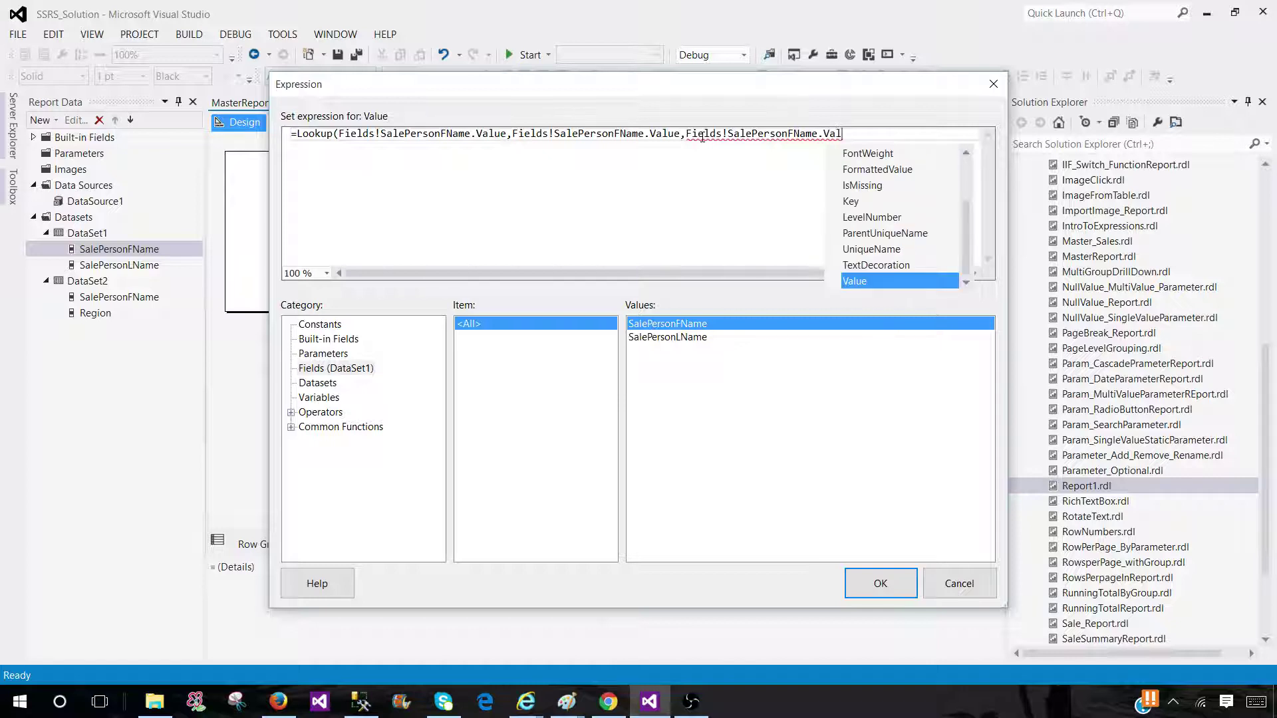
key("Tab")
type(",")
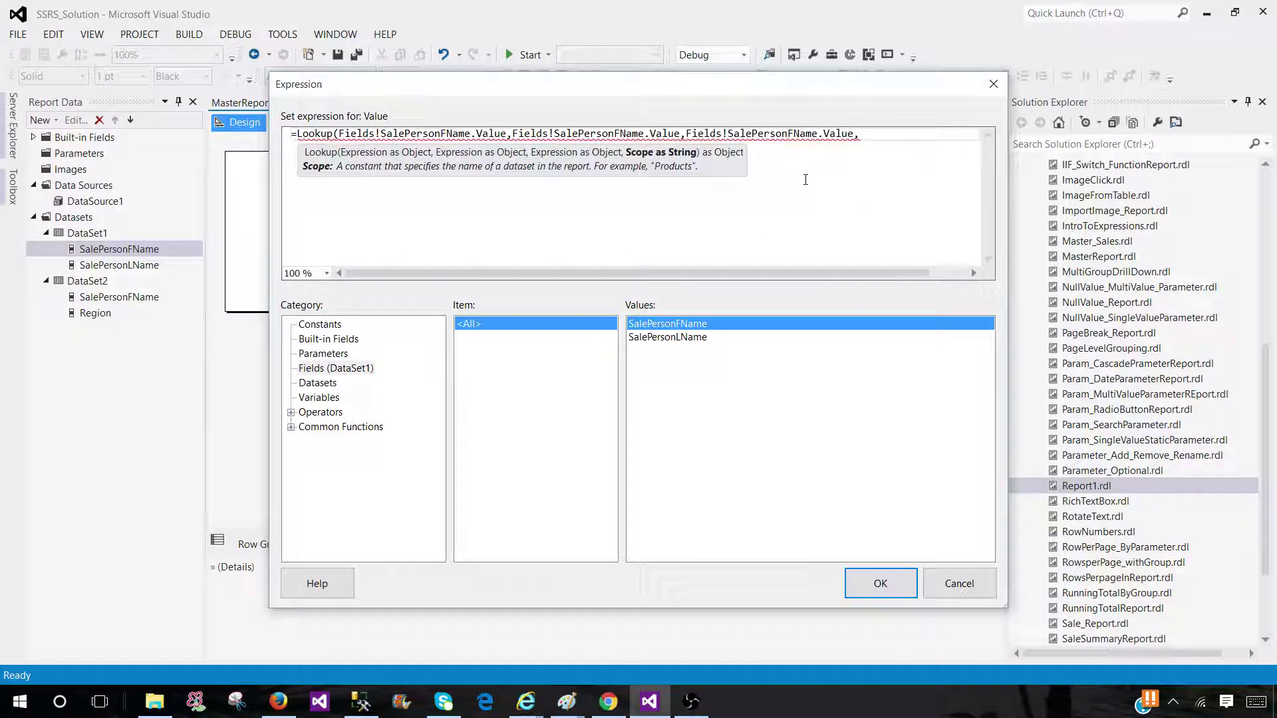
left_click(813, 135)
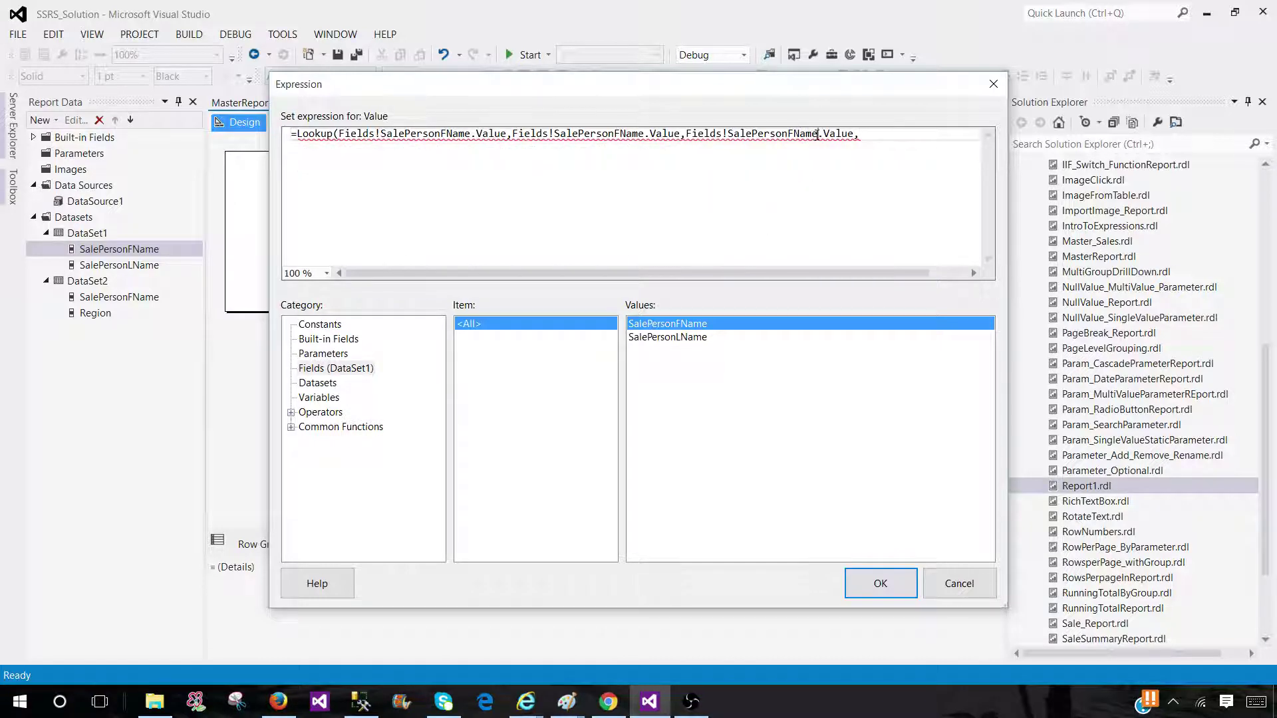
left_click_drag(817, 135, 730, 136)
type("Region")
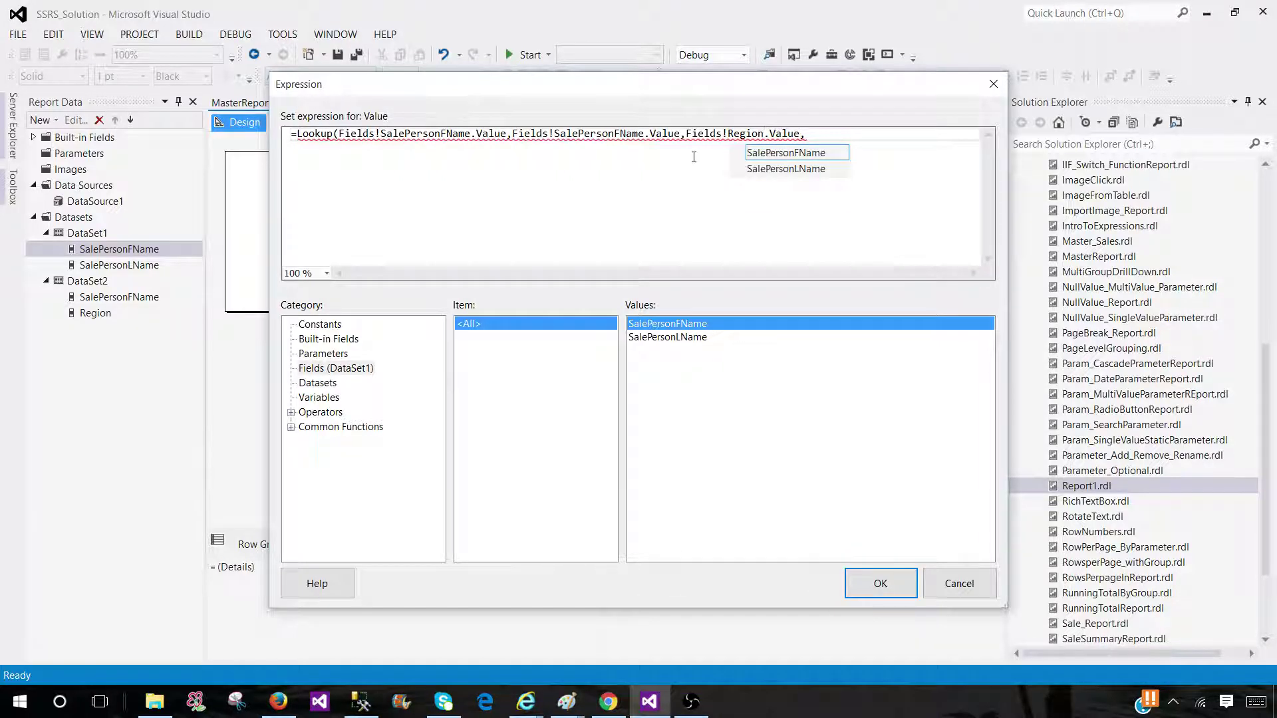
left_click(718, 205)
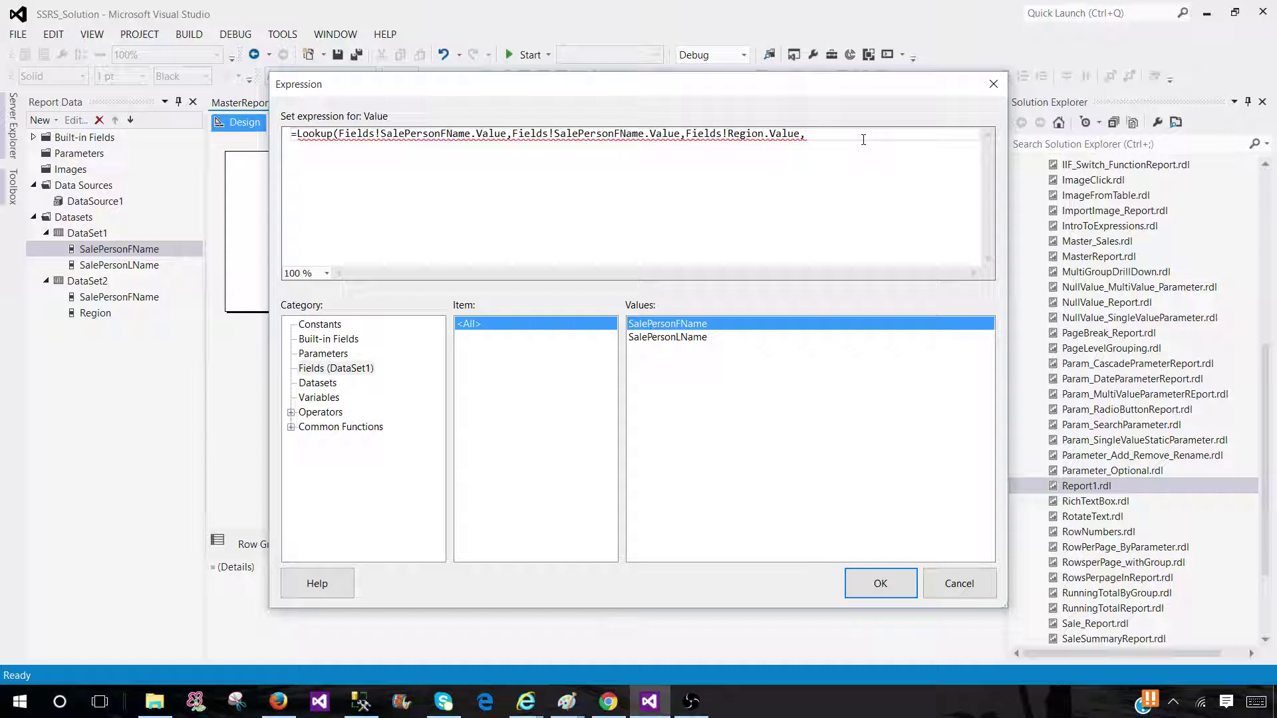
type("\"")
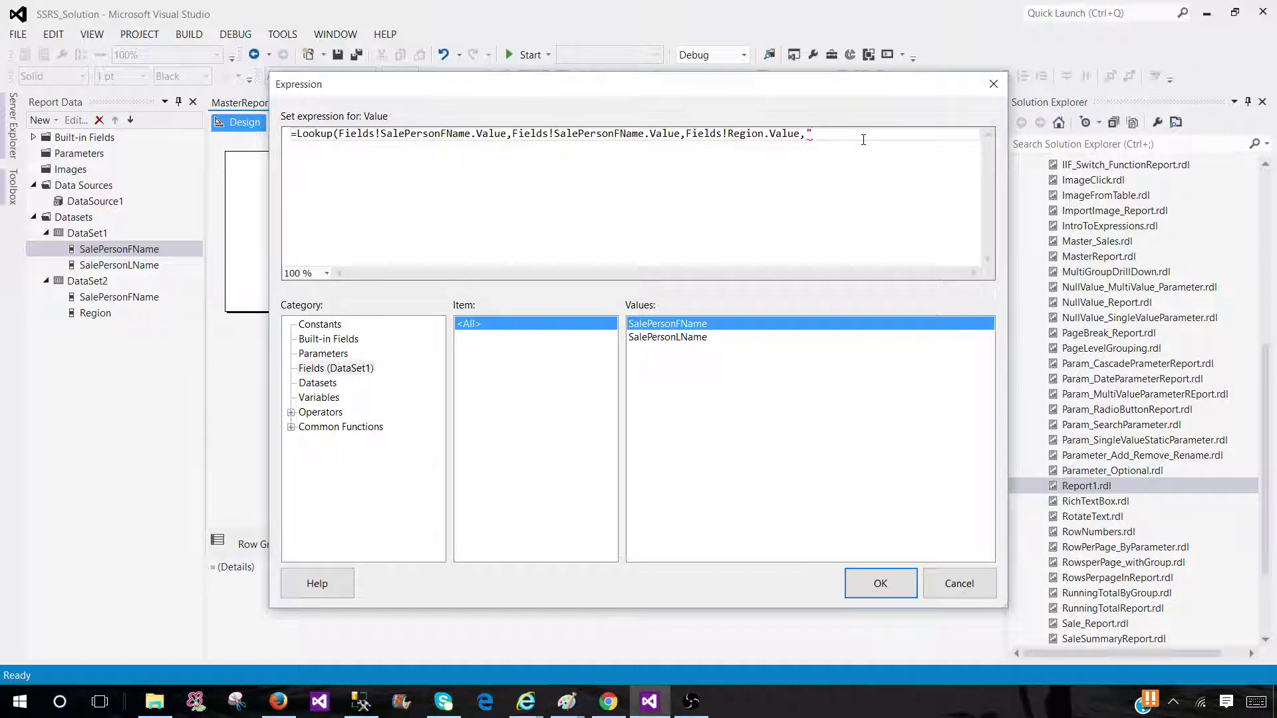
type("DataS")
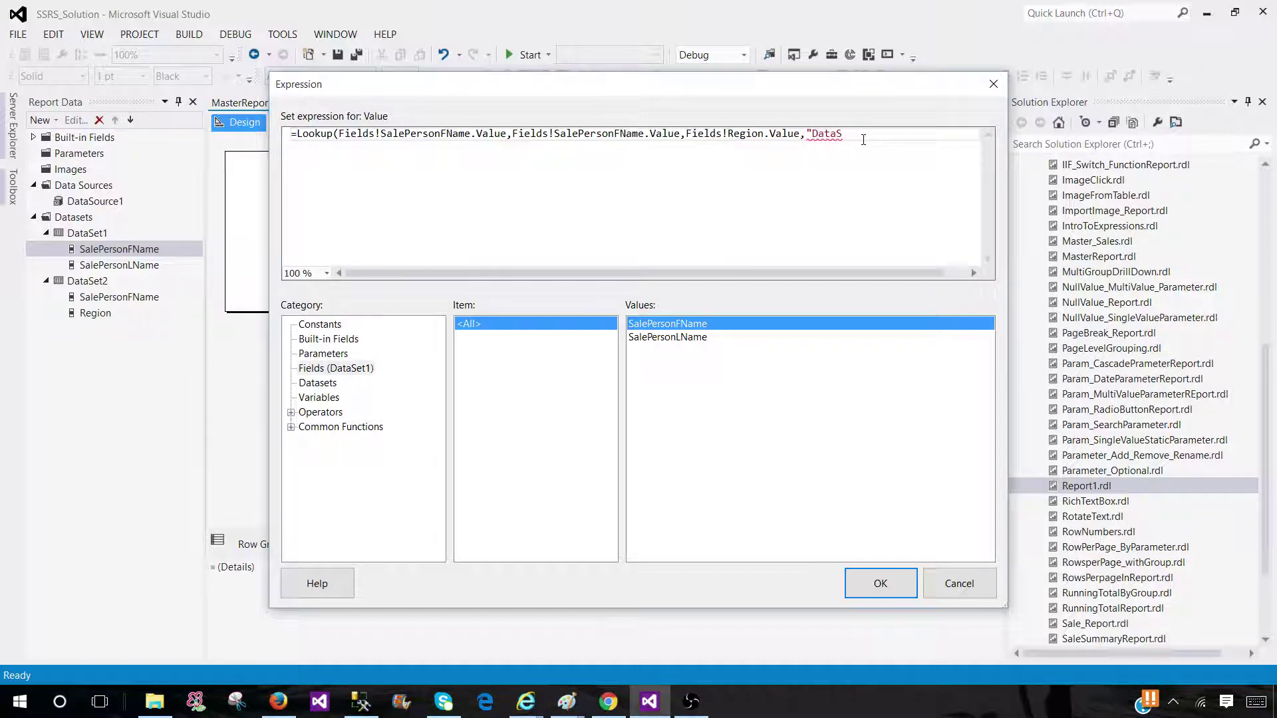
type("et2\")")
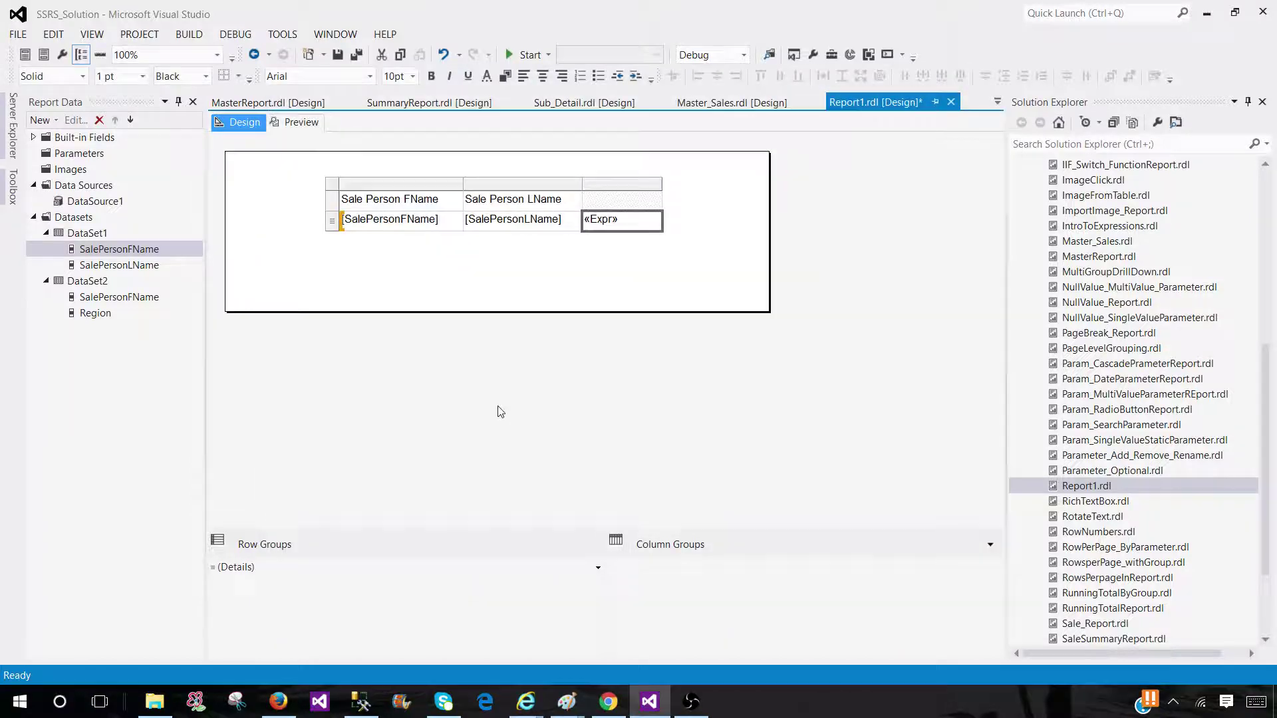
- Preview Report1 to see each salesperson's Region, such as North America, Asia or Europe
left_click(296, 122)
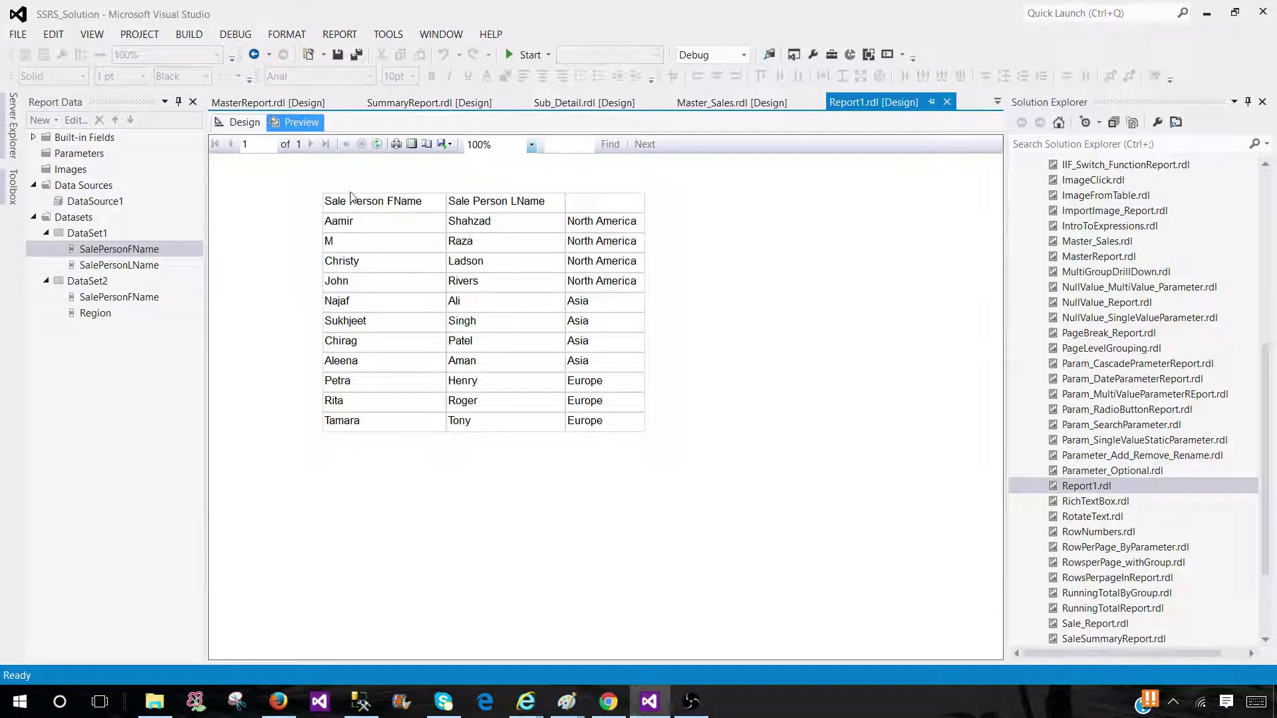
left_click(91, 250)
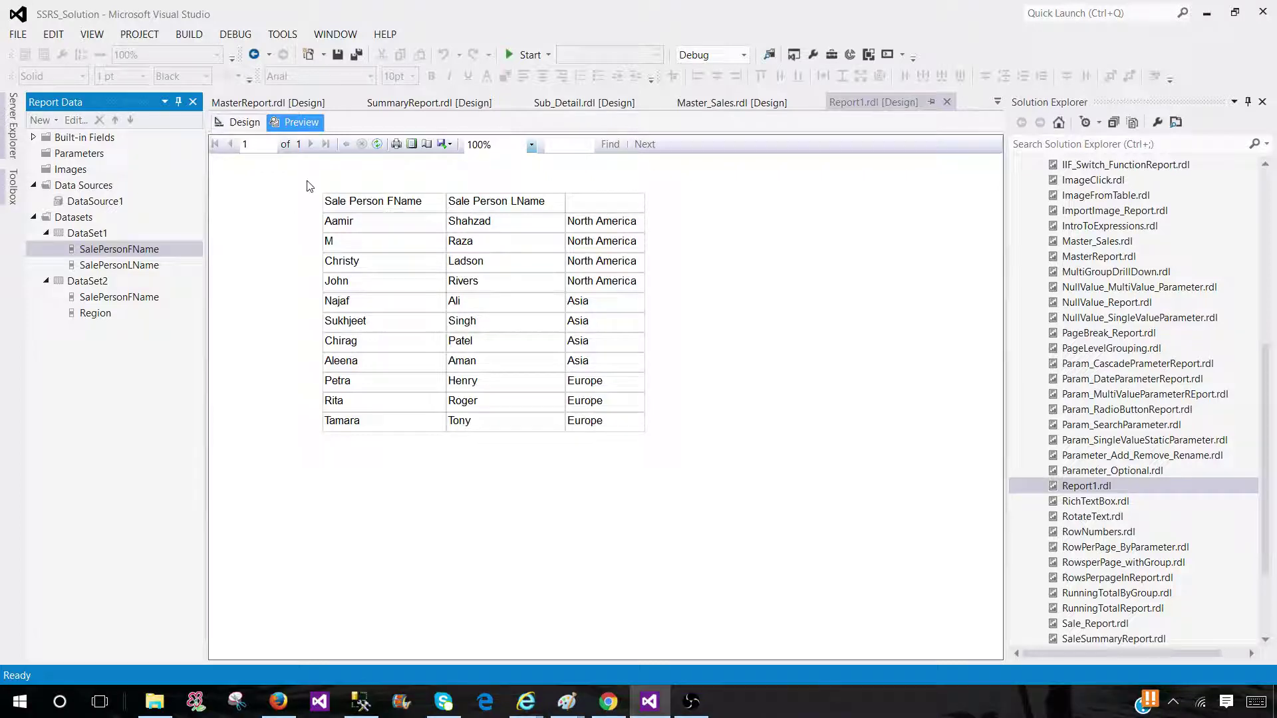
- Enter the header Region in the third column, preview it, and return to Design
left_click(245, 122)
left_click(647, 202)
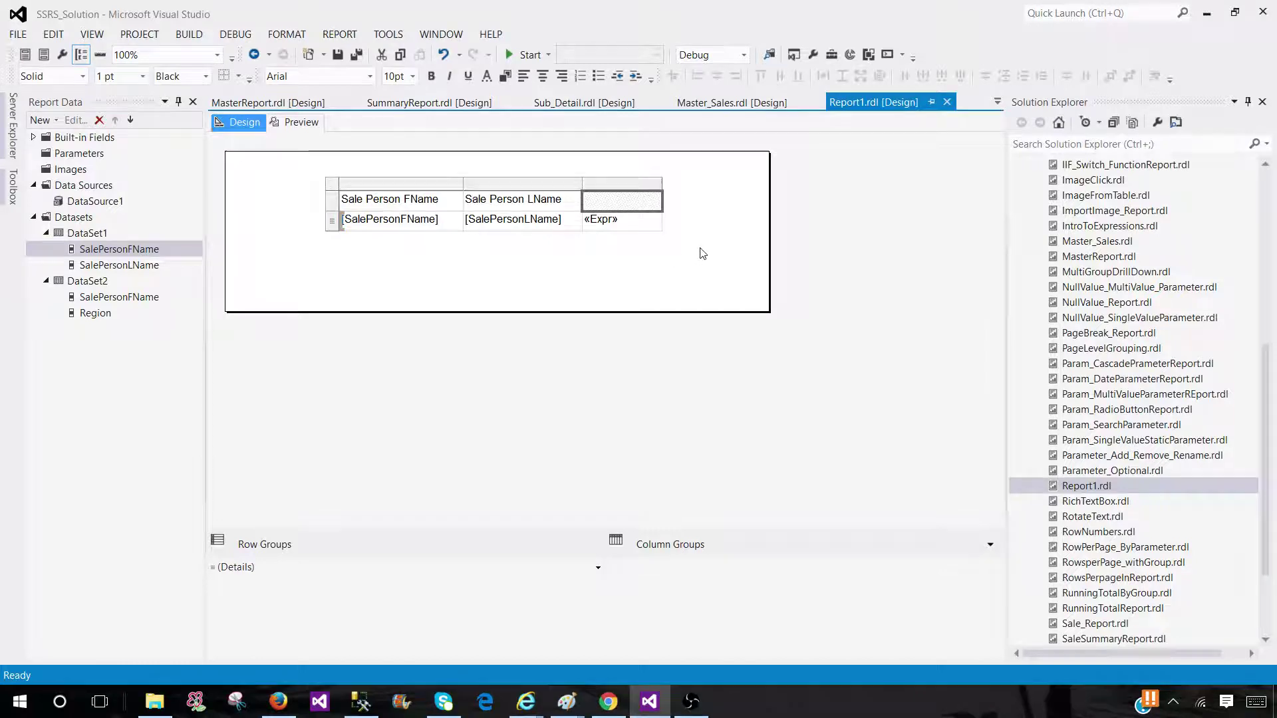
type("Region")
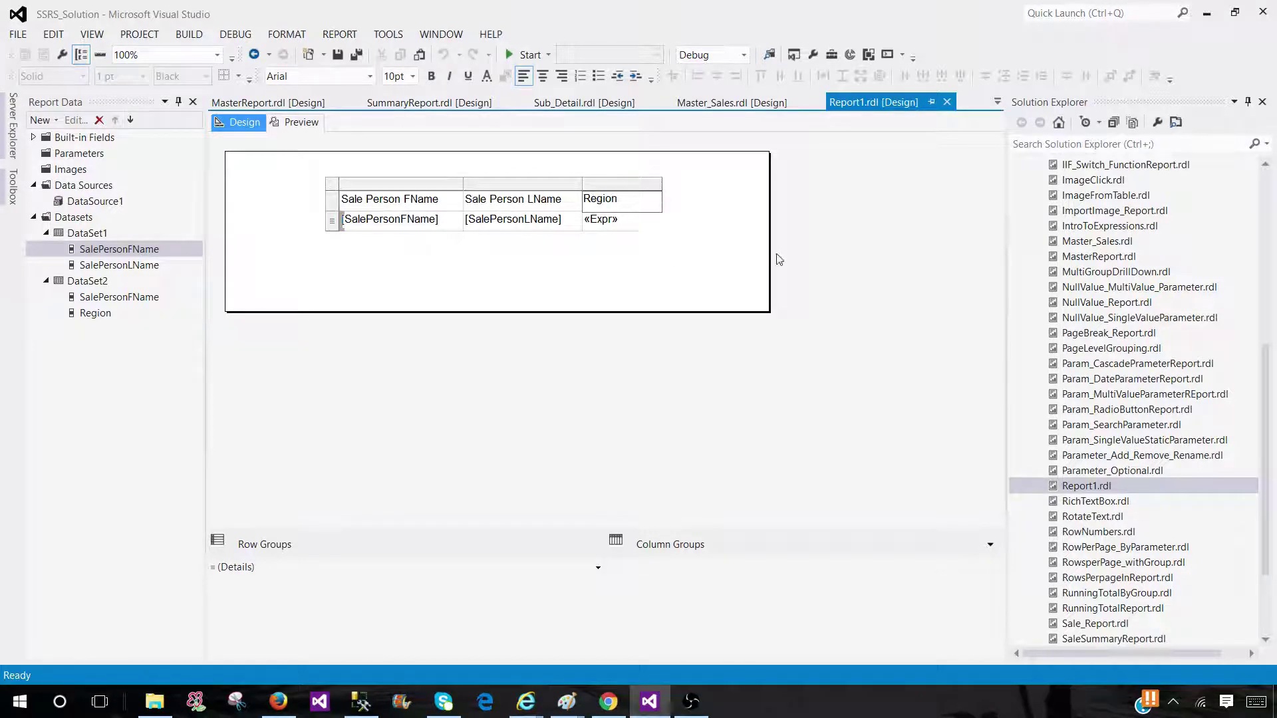
left_click(508, 262)
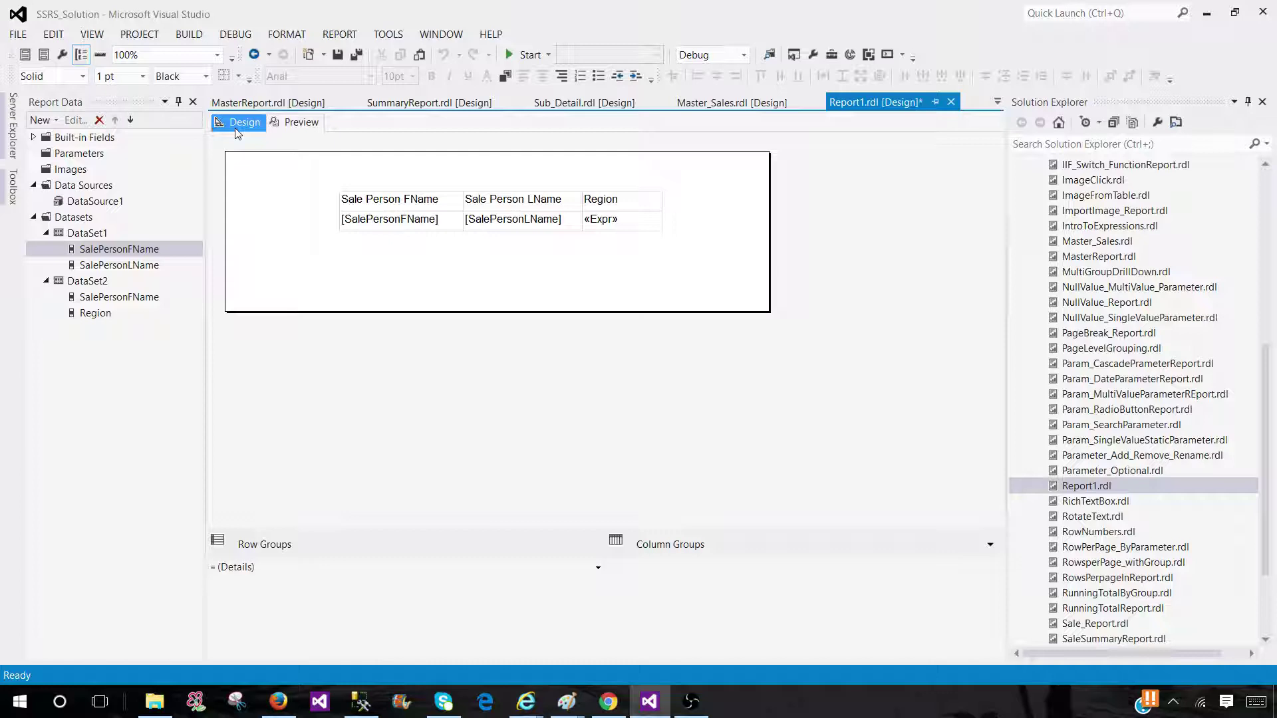
left_click(293, 123)
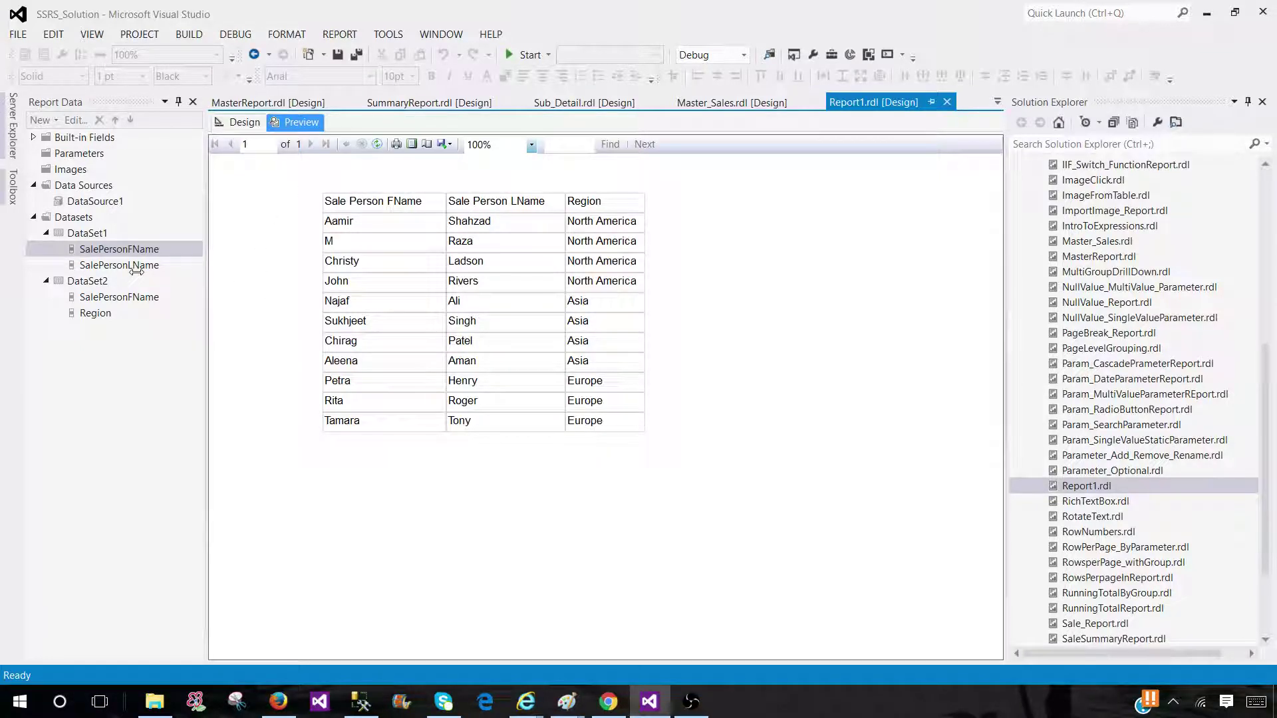
left_click(240, 123)
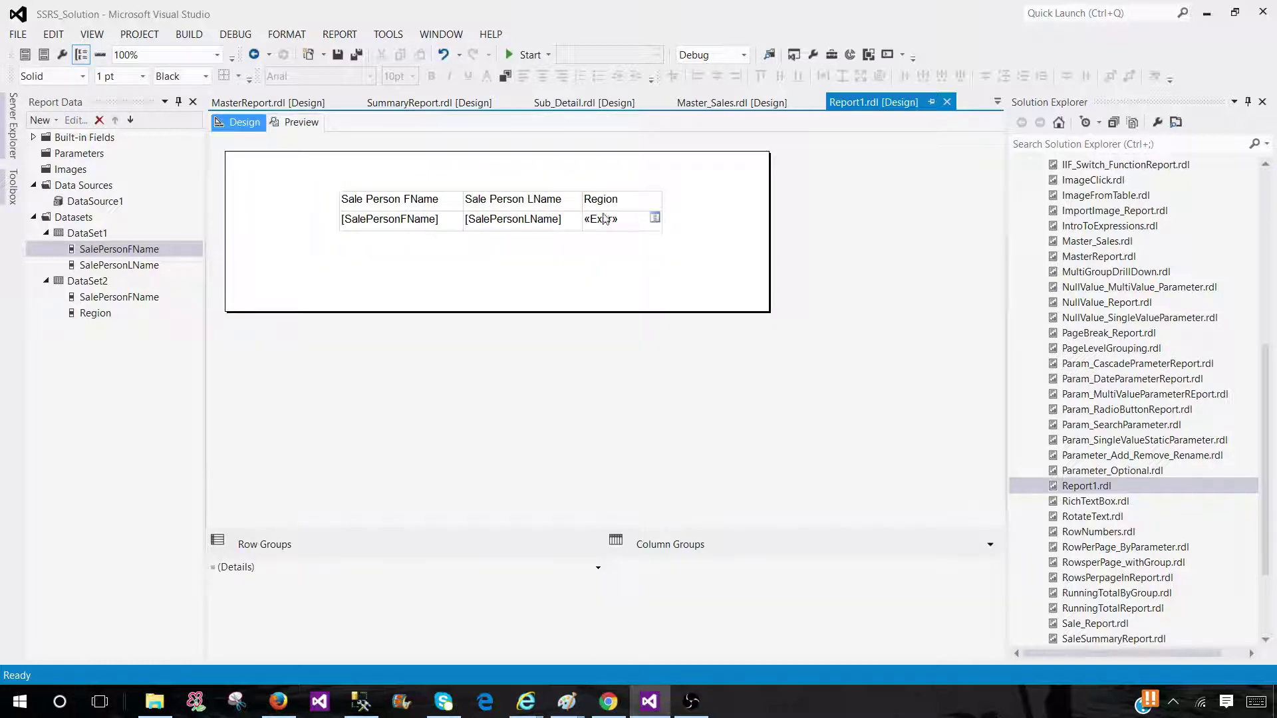
right_click(635, 221)
left_click(704, 335)
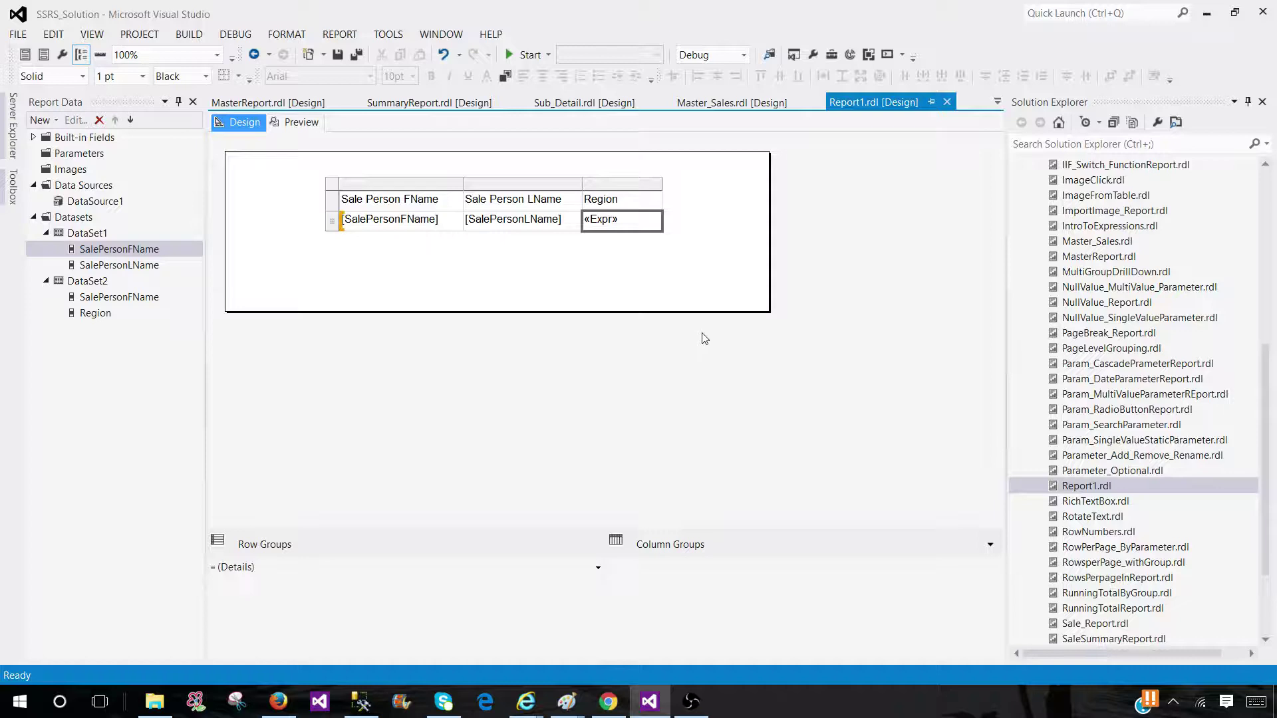
left_click(467, 148)
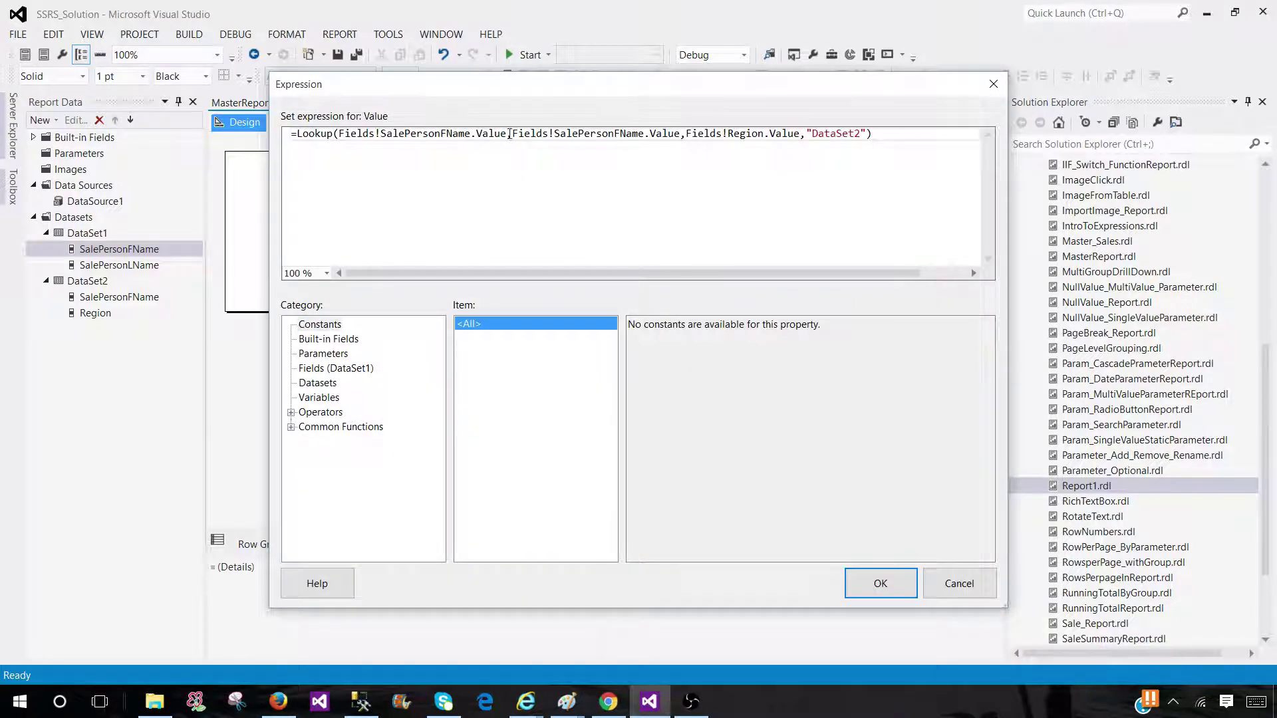
left_click_drag(508, 135, 348, 136)
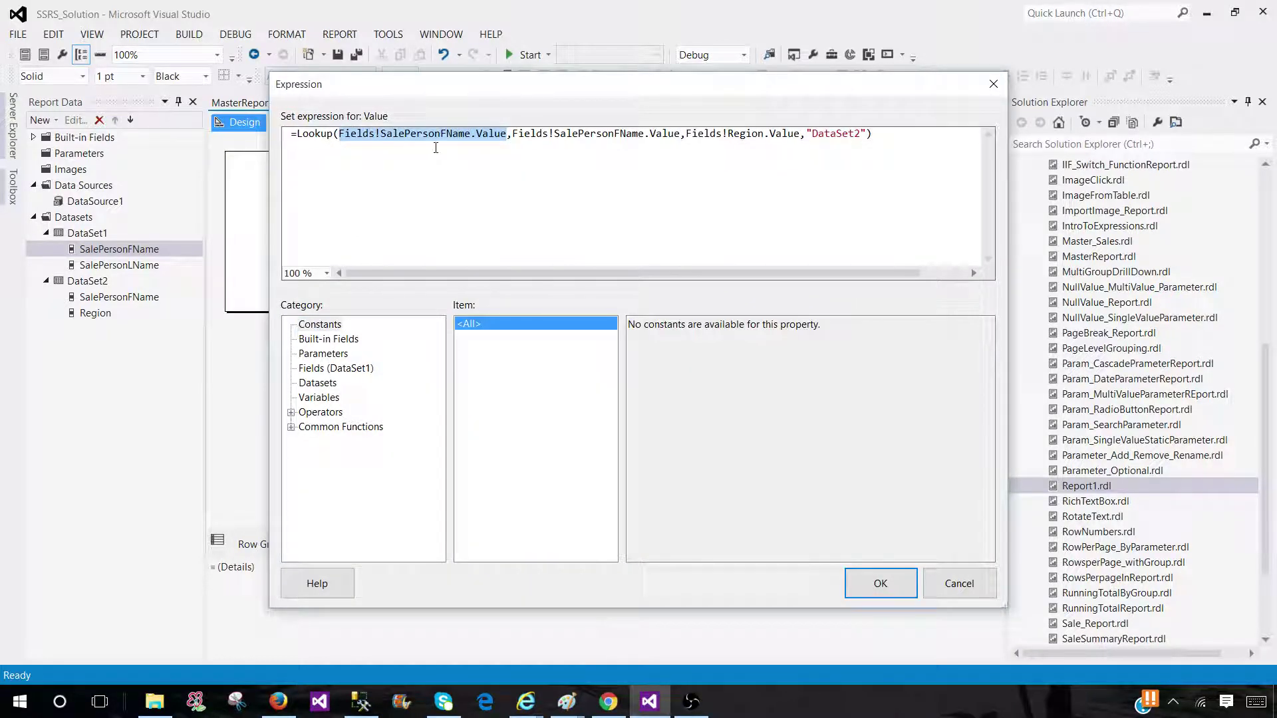
left_click(547, 134)
left_click_drag(513, 133, 681, 133)
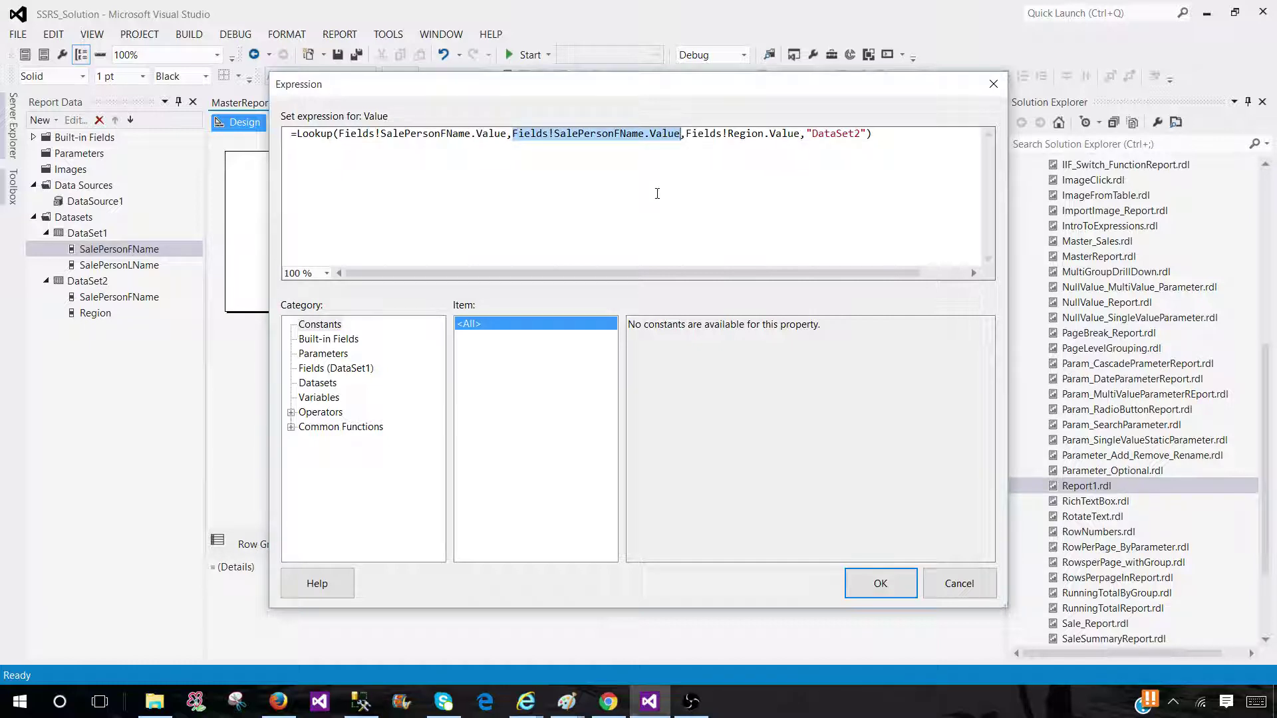
left_click_drag(800, 133, 698, 135)
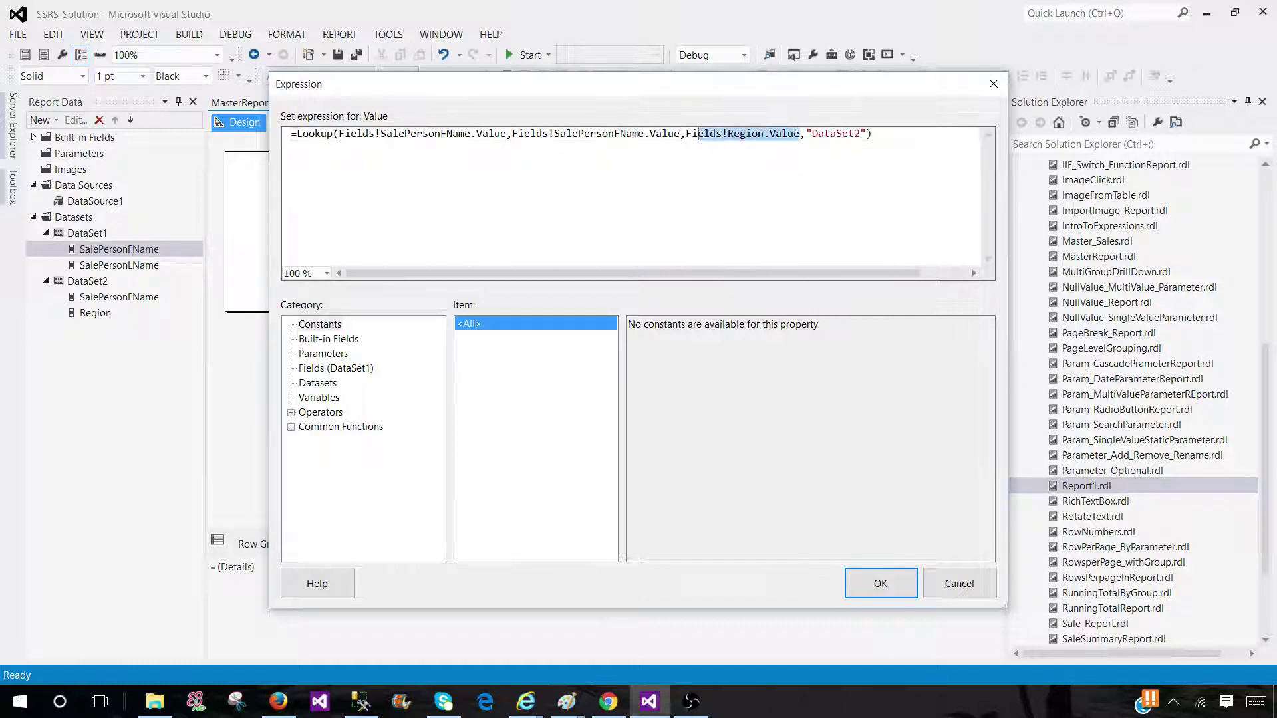
left_click(689, 136)
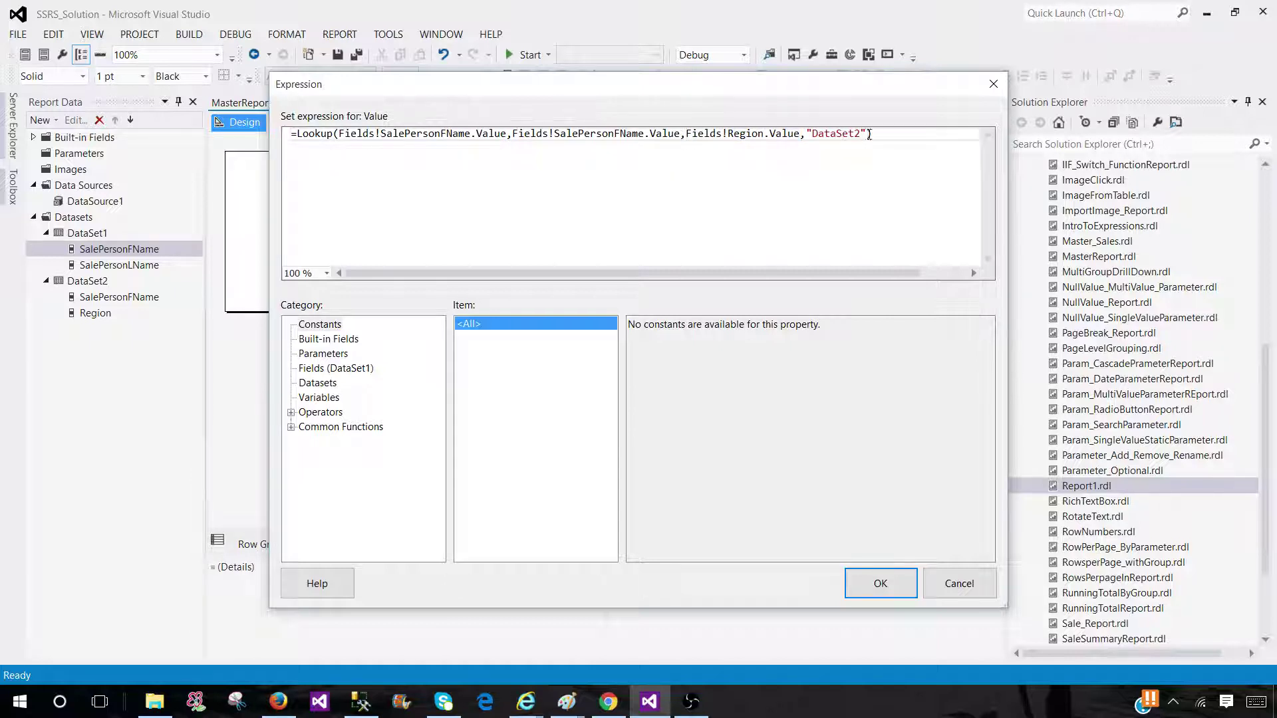
left_click_drag(868, 134, 807, 133)
left_click(808, 131)
double_click(775, 135)
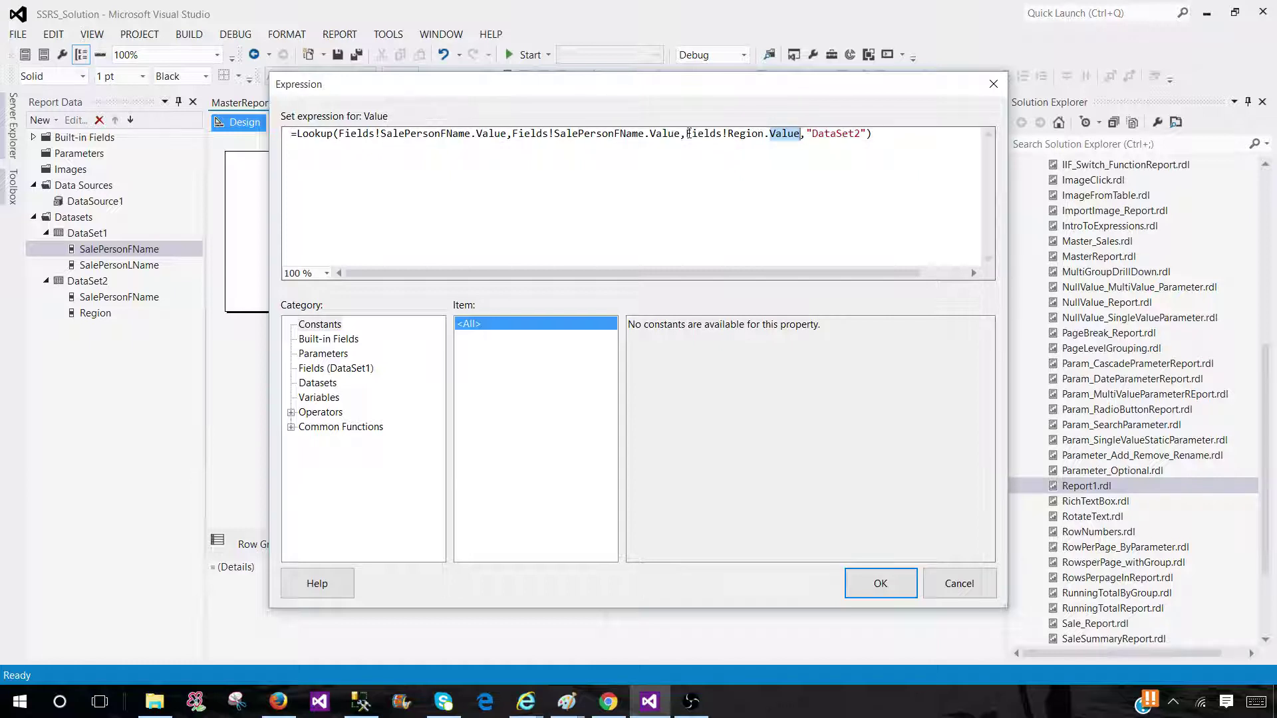
left_click_drag(689, 133, 794, 132)
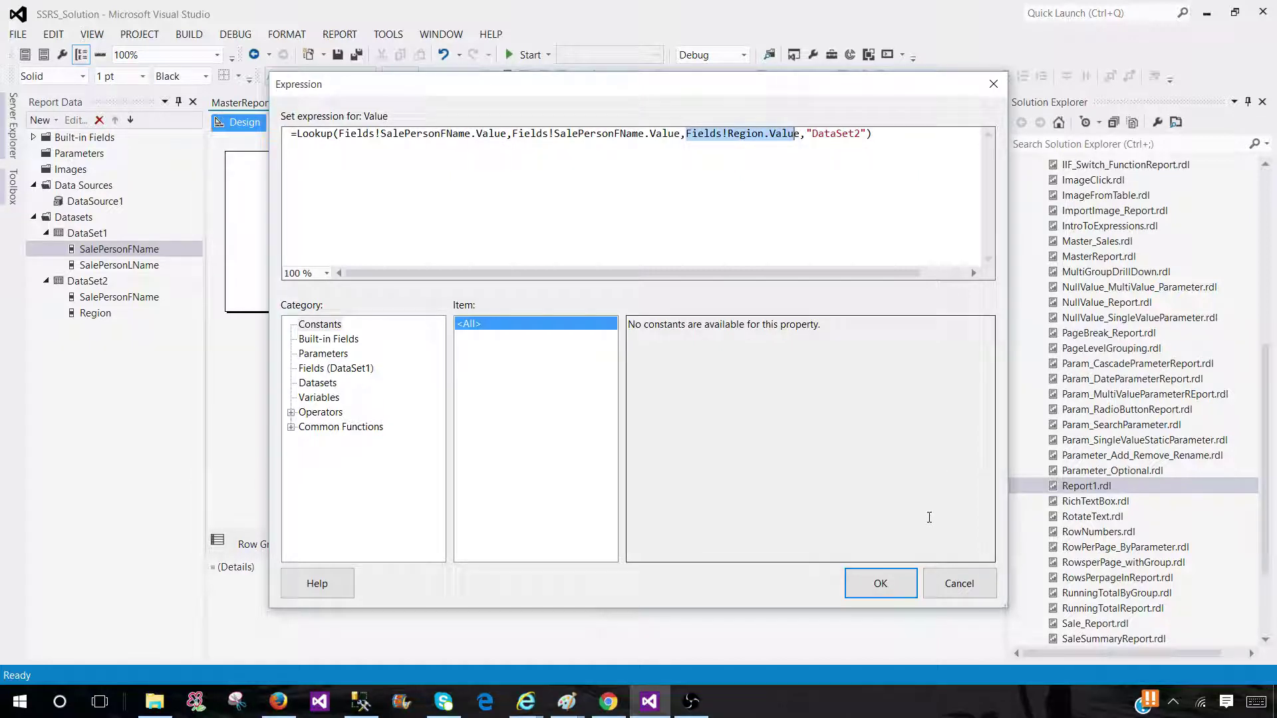
left_click(885, 581)
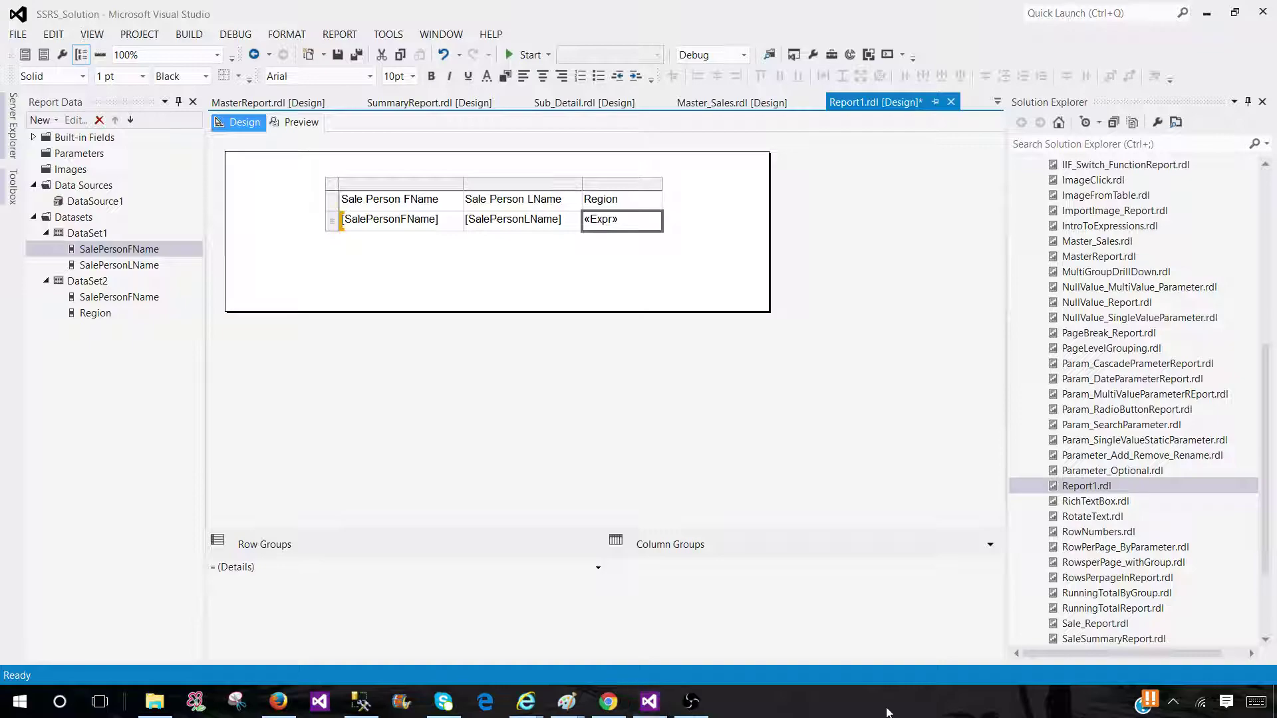